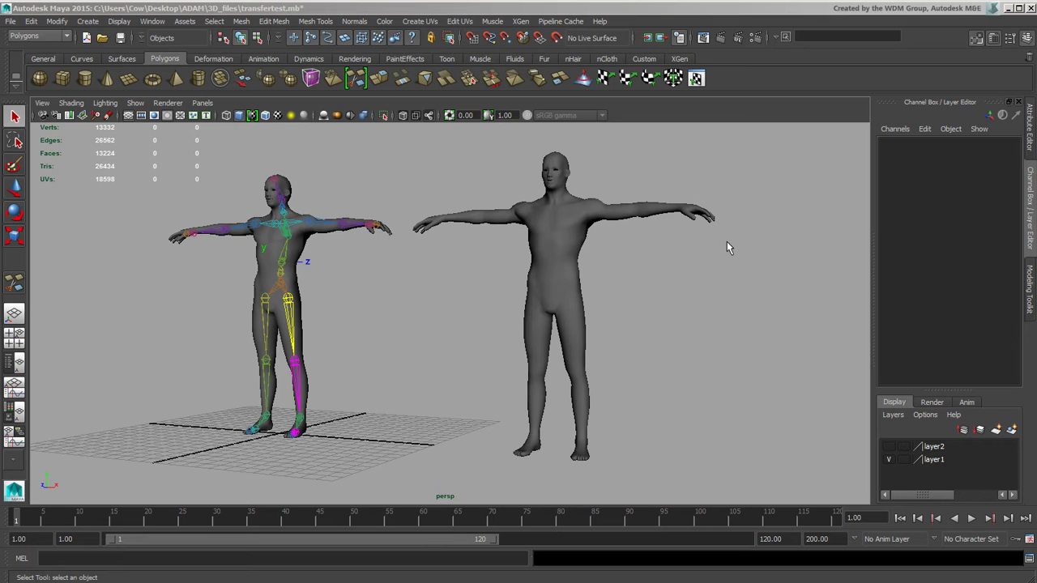
Try rotating the rigged figure's left knee joint to test the rig, then undo the rotation
left_click_drag(476, 254, 319, 350, "alt")
left_click(325, 361)
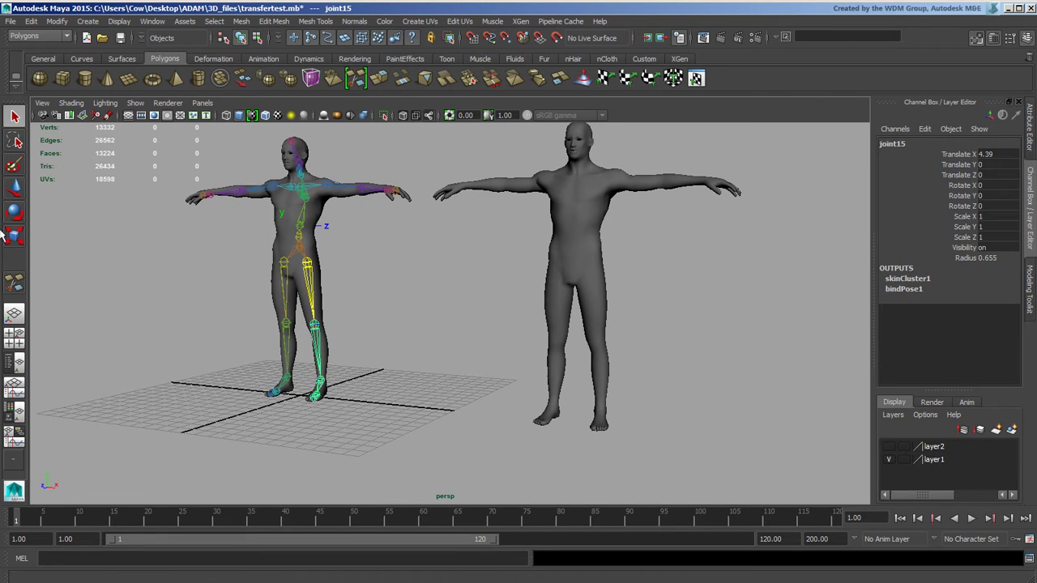
left_click(13, 212)
left_click_drag(287, 302, 318, 344)
key("ctrl+z")
Examine the rigged figure and its unrigged copy side by side from several angles
left_click(597, 301)
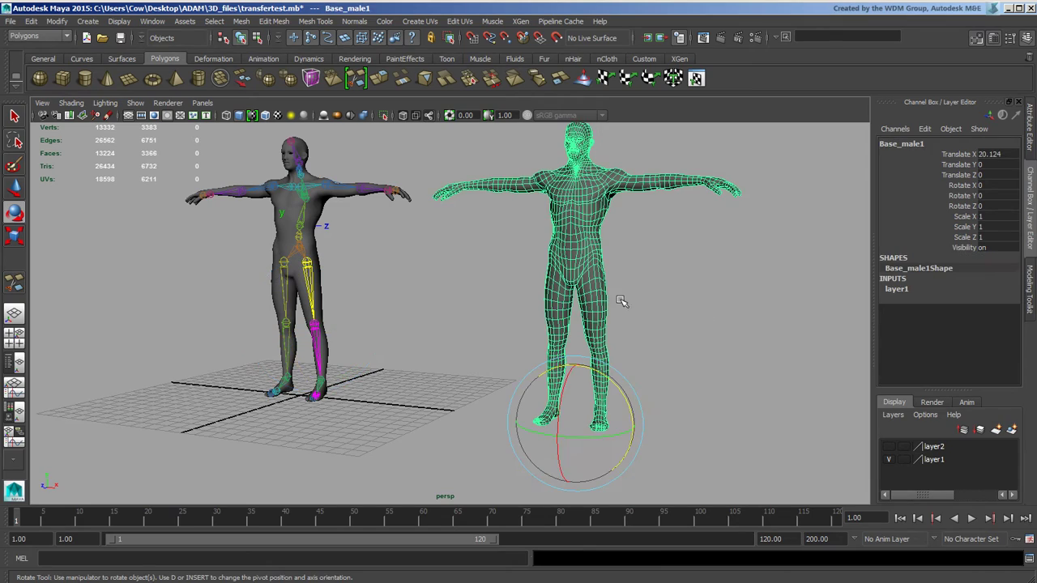
middle_click_drag(704, 289, 618, 339, "alt")
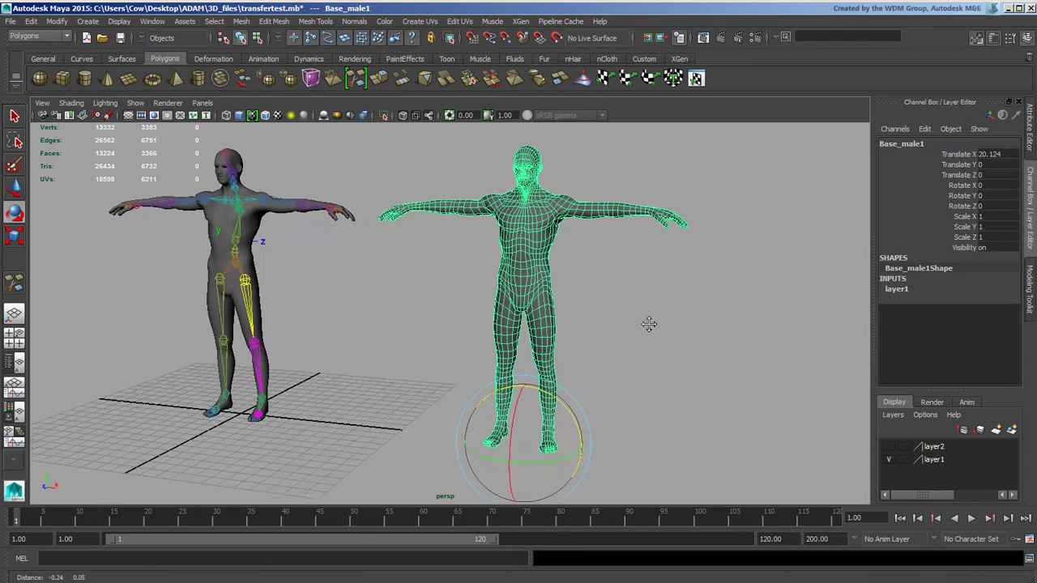
left_click(643, 338)
left_click_drag(643, 338, 567, 362, "alt")
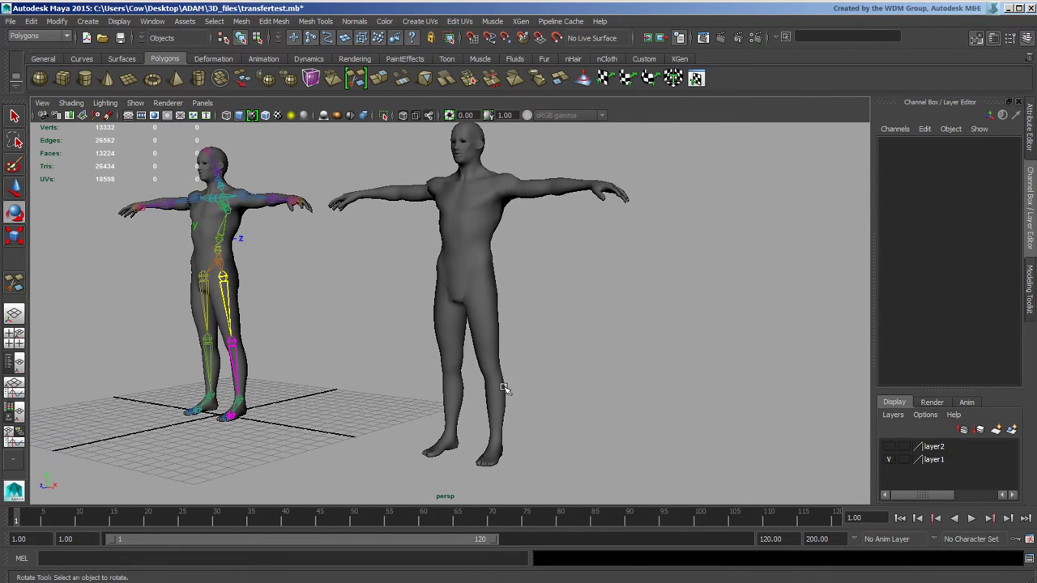
middle_click_drag(551, 377, 641, 359, "alt")
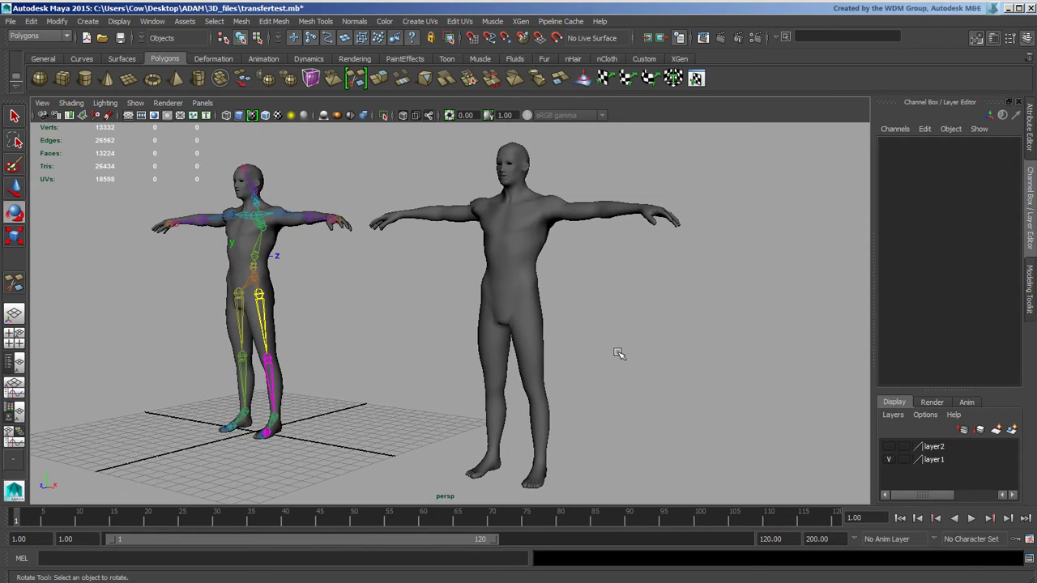
left_click_drag(619, 354, 659, 328, "alt")
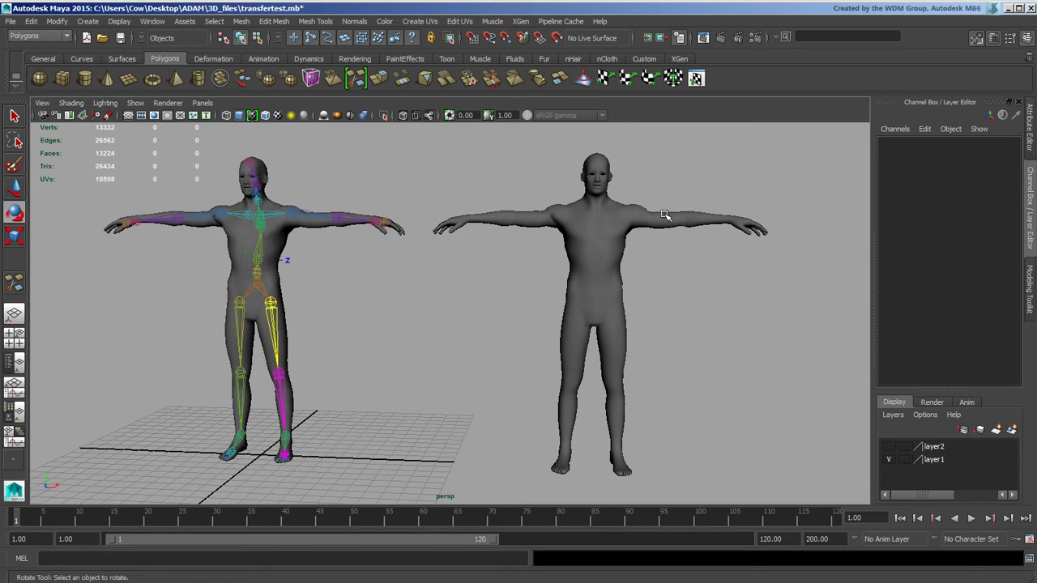
left_click_drag(625, 286, 562, 377, "alt")
right_click_drag(562, 377, 557, 342, "alt")
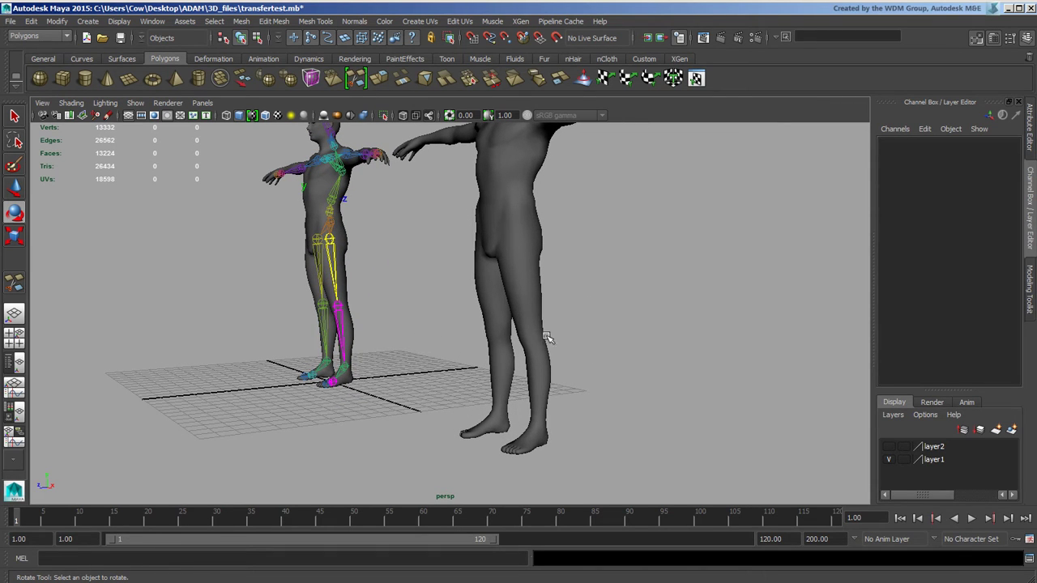
left_click_drag(590, 334, 616, 366, "alt")
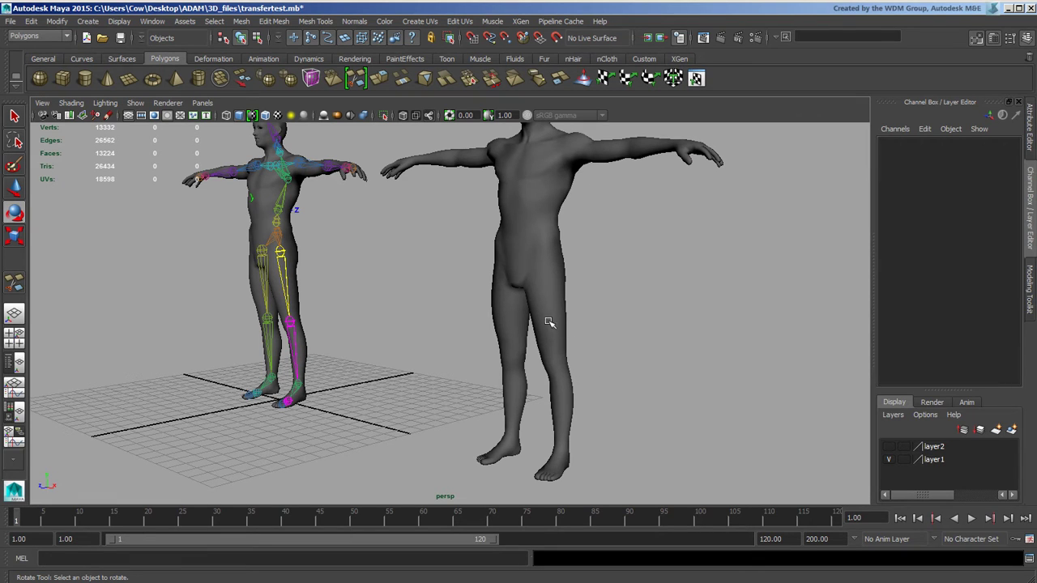
left_click_drag(586, 348, 526, 354, "alt")
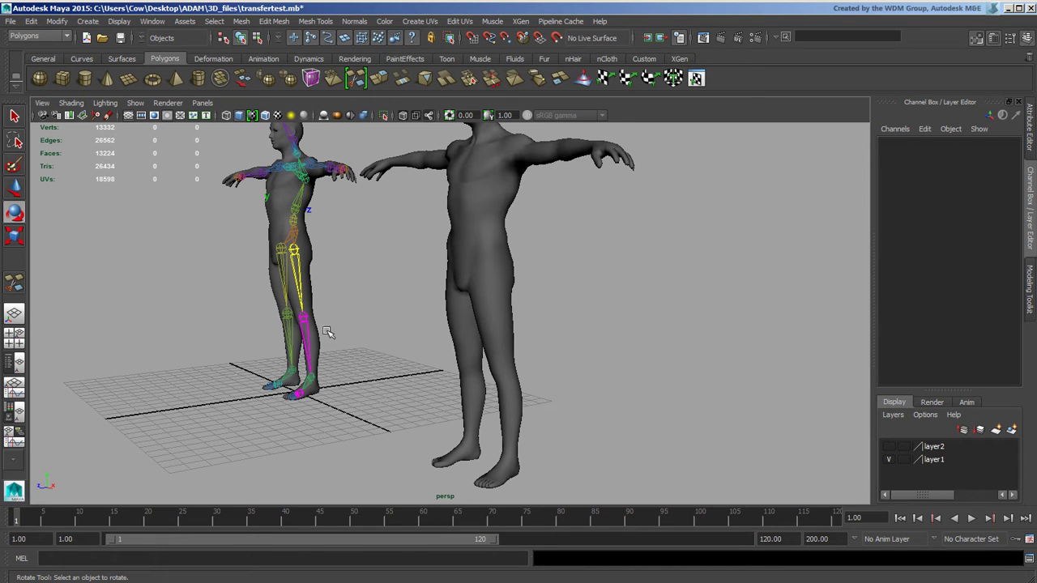
left_click_drag(307, 343, 425, 355, "alt")
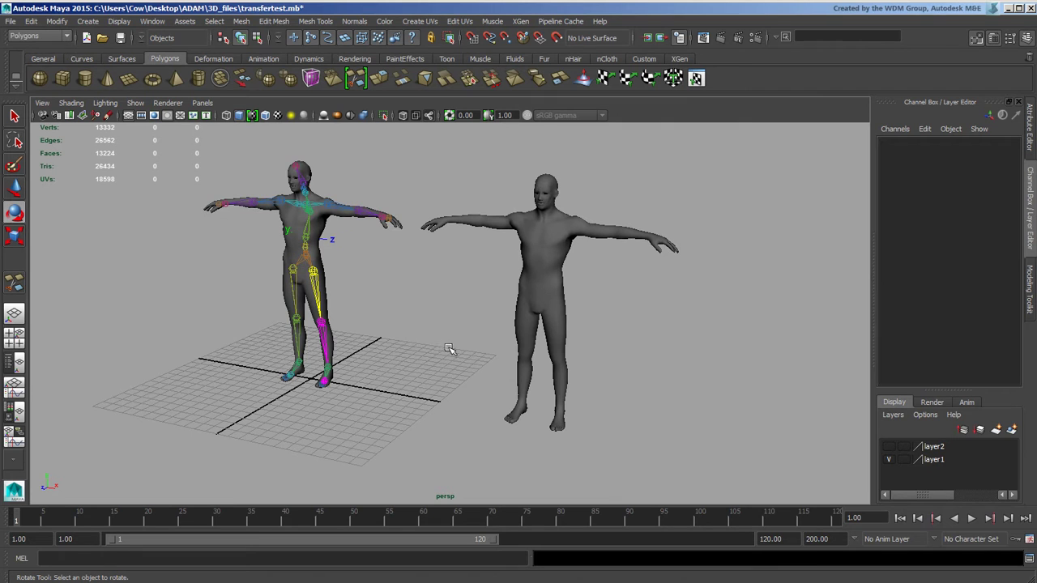
middle_click_drag(564, 321, 553, 335, "alt")
mouse_move(553, 336)
left_mouse_down("alt")
mouse_move(544, 343)
mouse_move(550, 354)
mouse_move(646, 340)
mouse_move(571, 331)
mouse_move(538, 341)
left_mouse_up("alt")
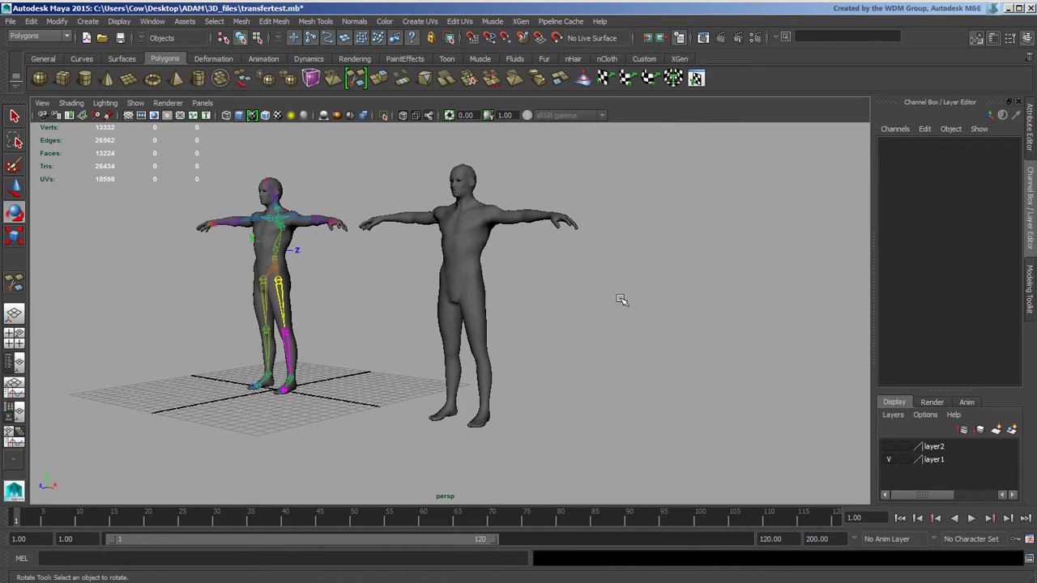
middle_click_drag(577, 281, 636, 292, "alt")
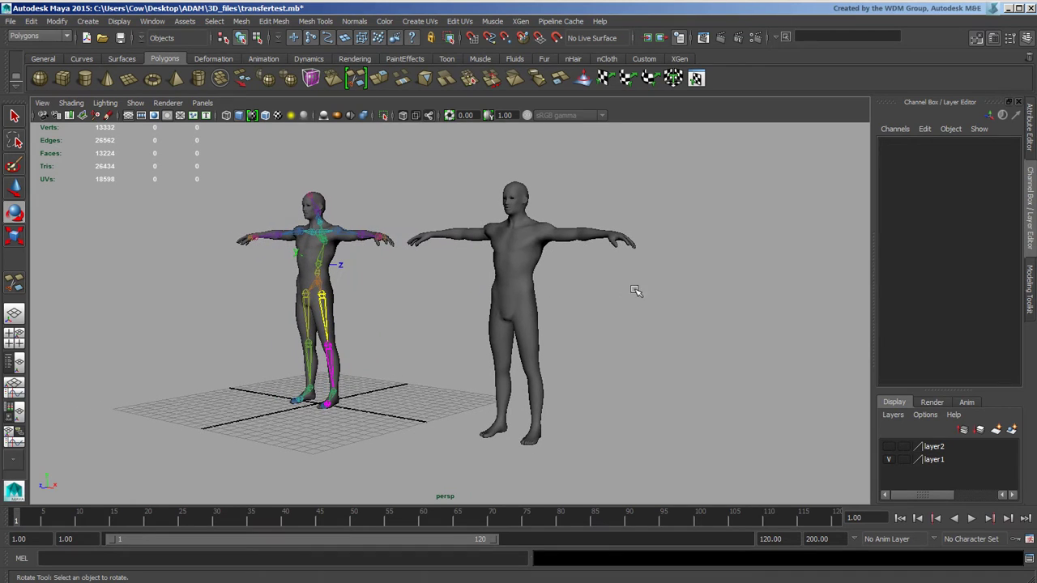
Set up a split layout with a UV Texture Editor beside the perspective view and widen the UV pane
left_click(14, 366)
left_click(102, 104)
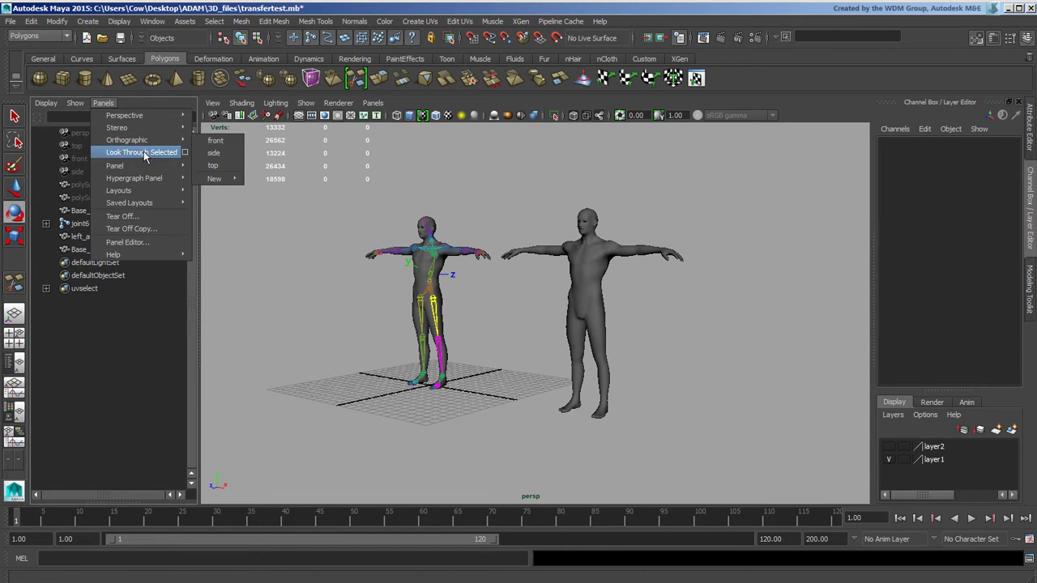
mouse_move(114, 165)
left_click(253, 281)
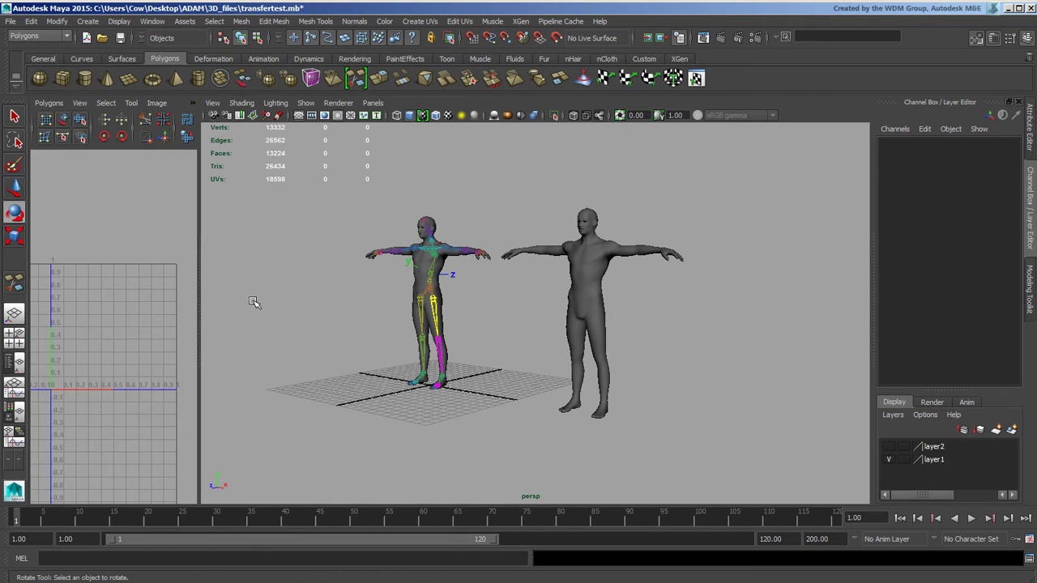
left_click_drag(208, 309, 204, 311)
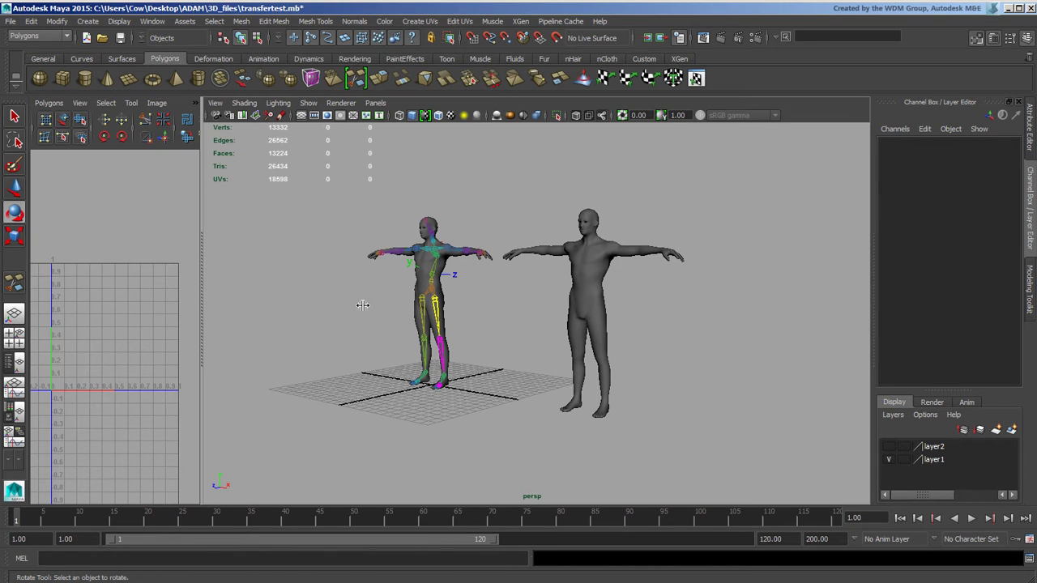
left_click_drag(203, 323, 339, 319)
Compare the UV layout of the rigged body mesh with that of the unrigged copy
left_click(521, 301)
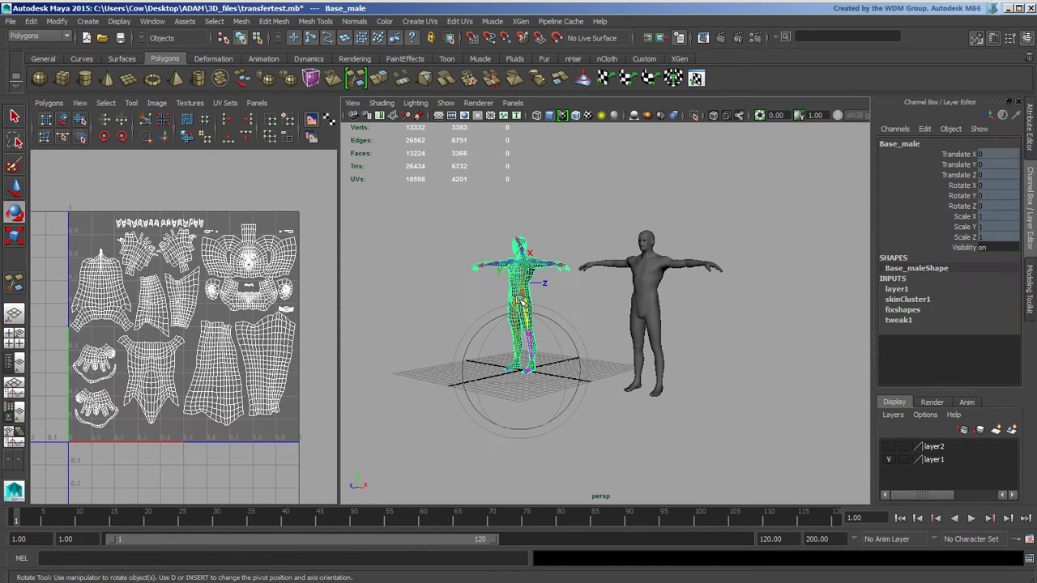
scroll(601, 340, "up", 5)
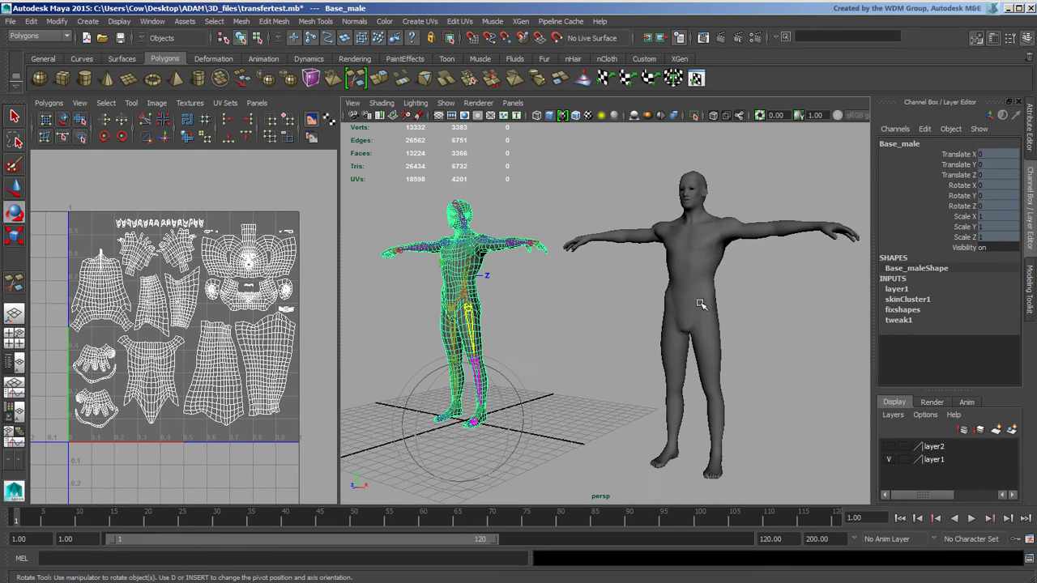
left_click(690, 306)
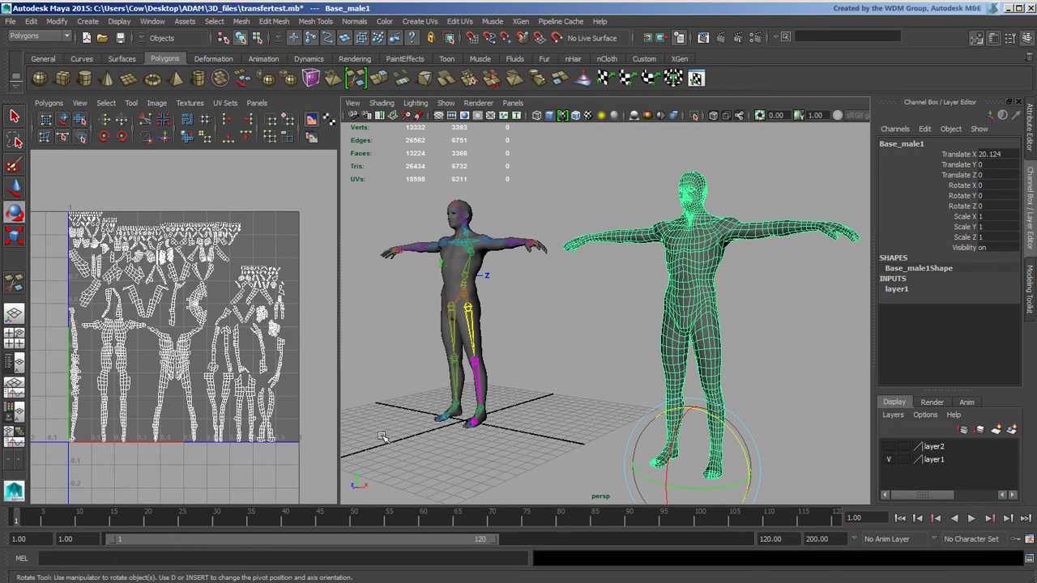
left_click_drag(621, 306, 643, 326, "alt")
scroll(643, 325, "up", 3)
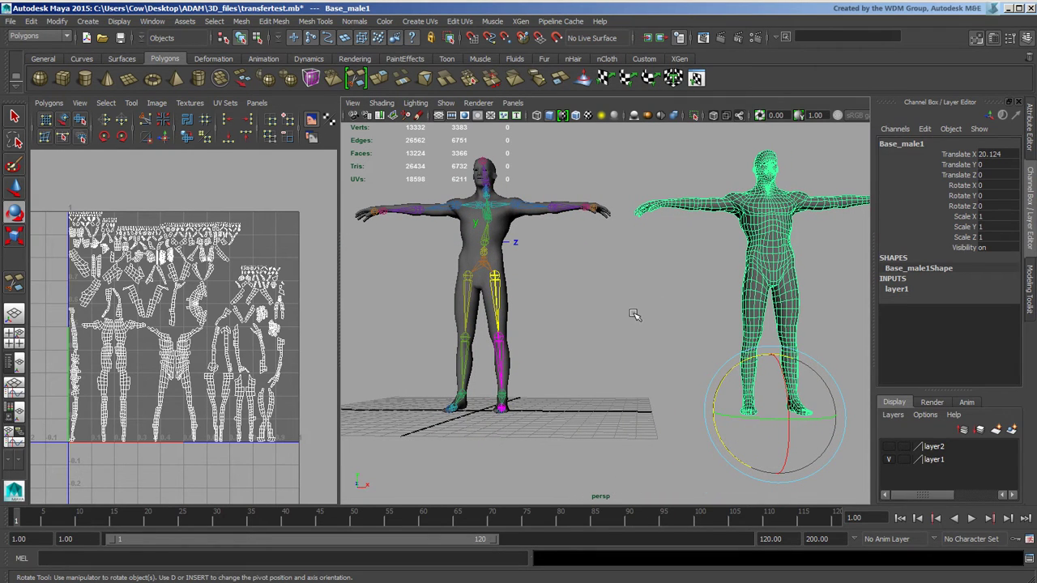
Review the Transfer Attributes options for the unrigged copy without applying a transfer
left_click(240, 22)
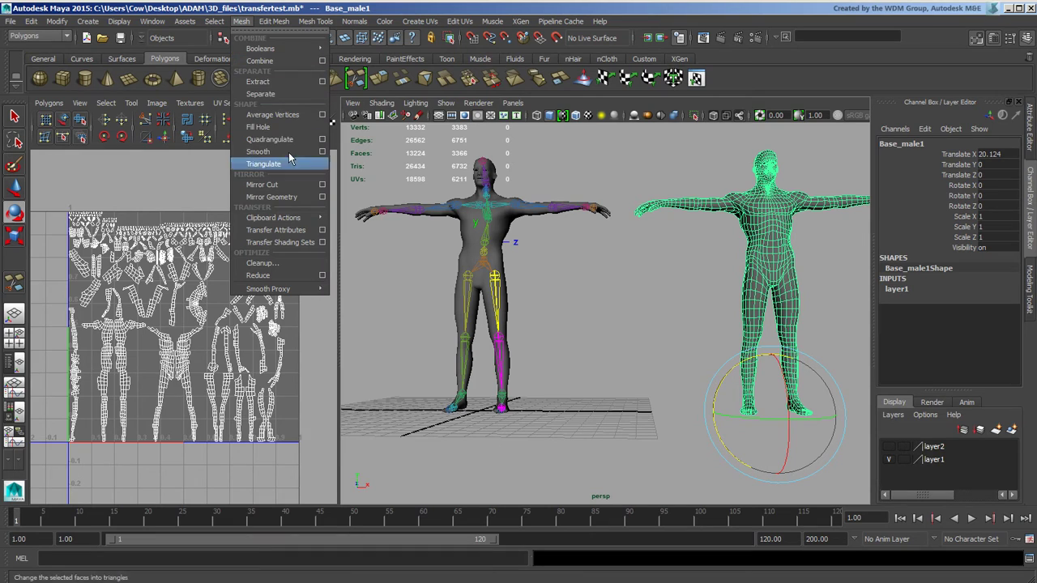
left_click(322, 230)
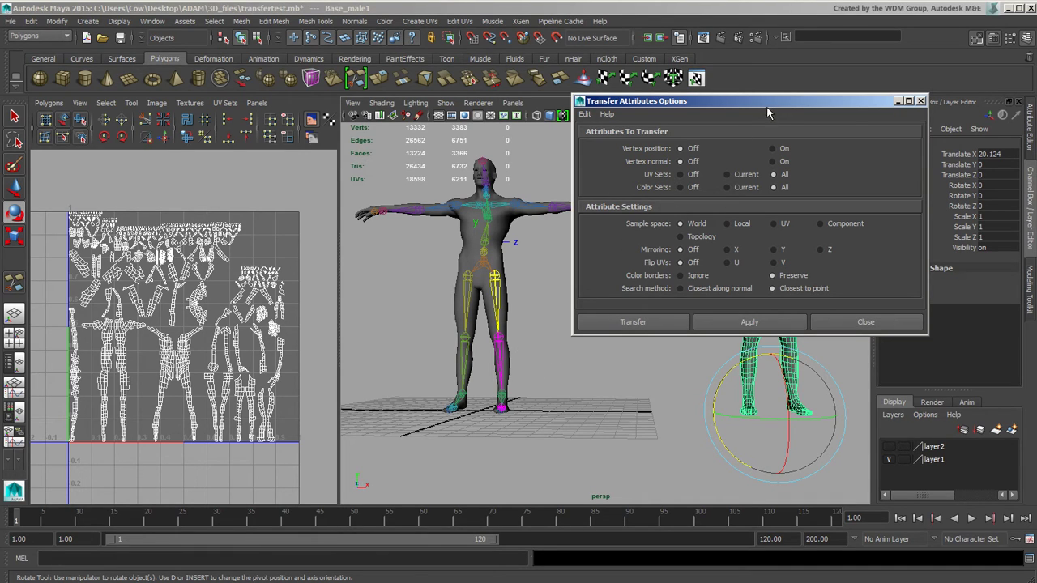
left_click(921, 101)
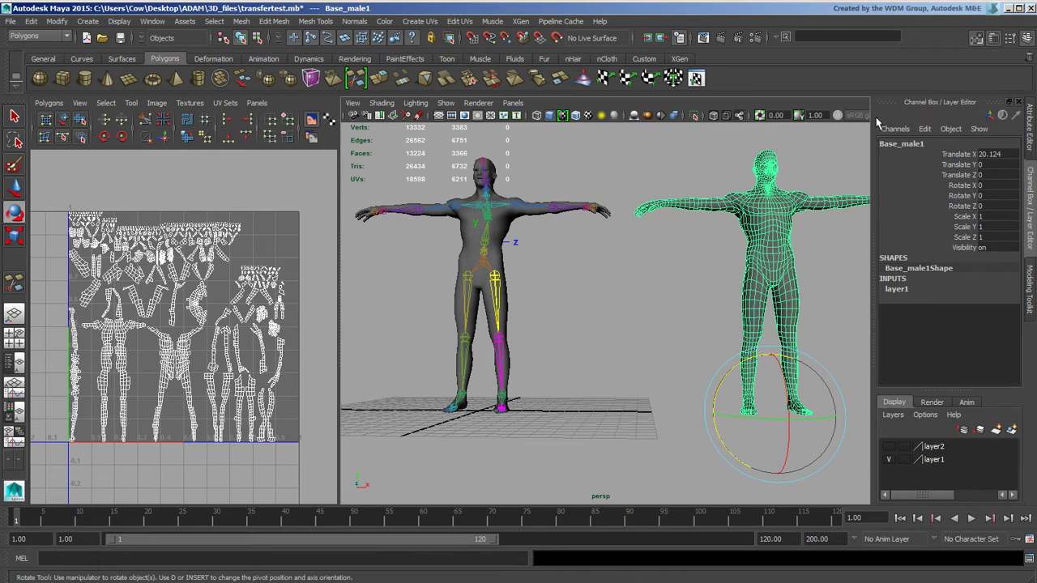
Rotate both upper-arm joints of the rigged figure so its arms hang at its sides, with joint25 at about -75° in Z
left_click(541, 210)
left_click_drag(568, 226, 592, 283)
left_click(427, 219)
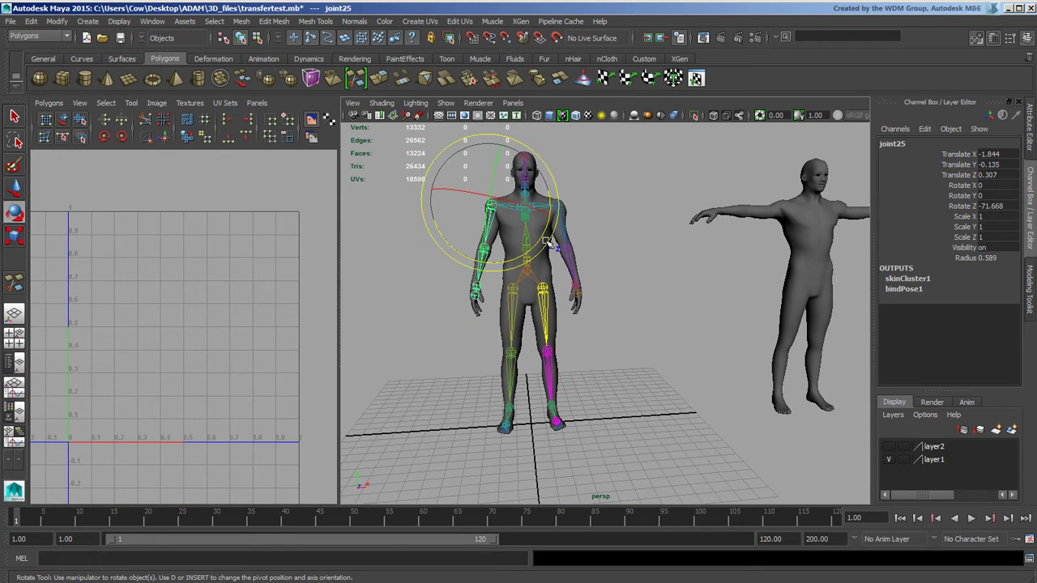
left_click_drag(540, 243, 541, 240)
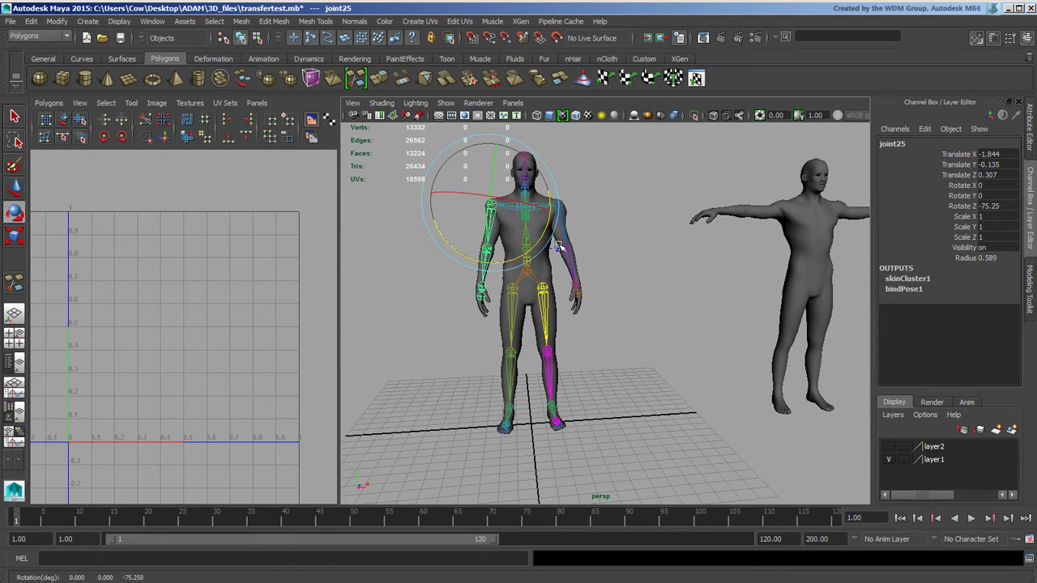
left_click(621, 253)
Compare the posed rigged figure with the T-posed copy, checking each mesh's pose and UV layout
right_click_drag(657, 323, 658, 271, "alt")
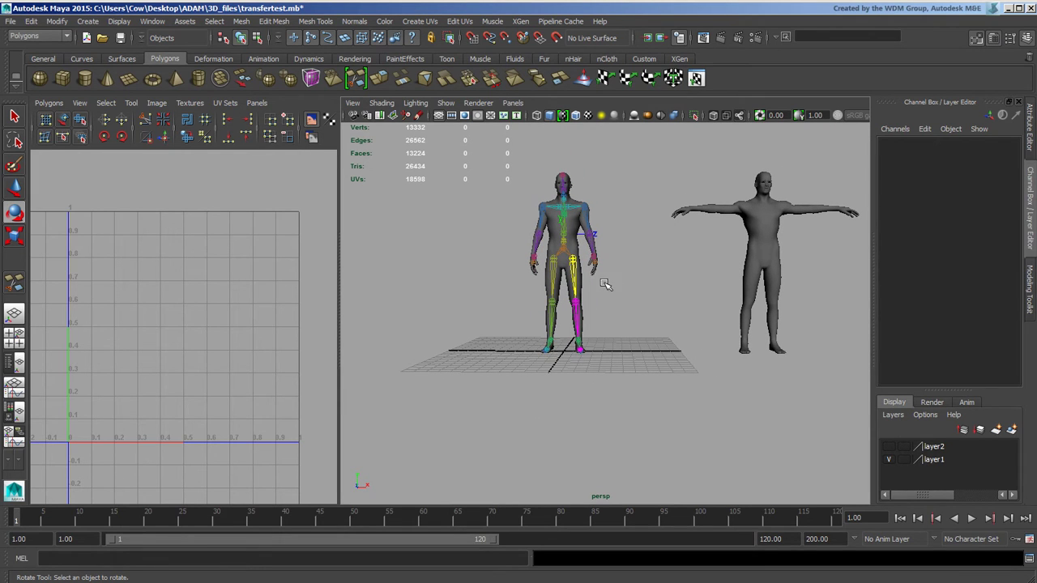
left_click_drag(689, 317, 641, 348, "alt")
mouse_move(641, 348)
right_mouse_down("alt")
mouse_move(576, 343)
mouse_move(633, 332)
right_mouse_up("alt")
key("e")
left_click_drag(634, 331, 681, 300, "alt")
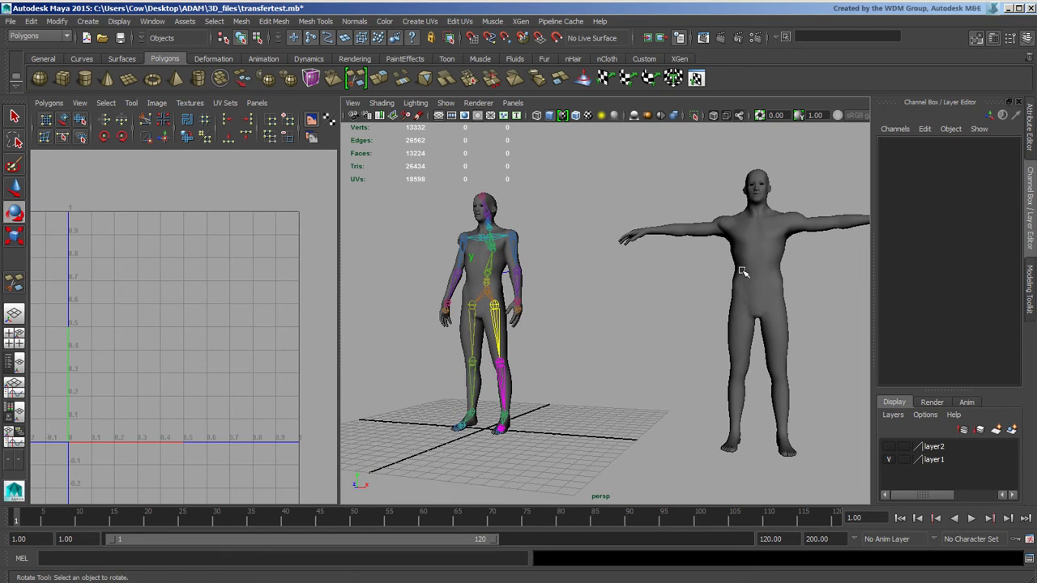
left_click(747, 272)
left_click(464, 293)
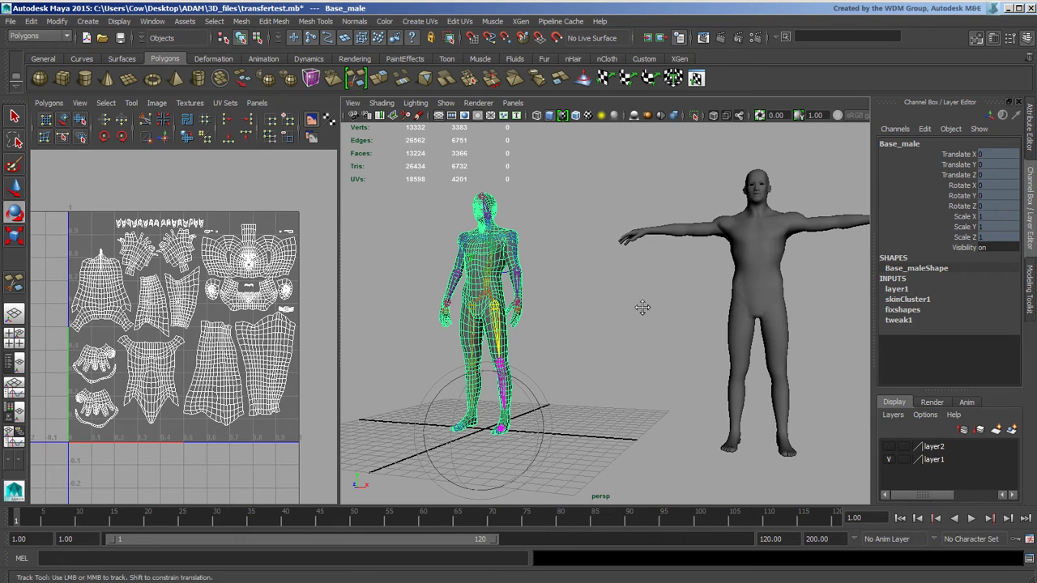
right_click_drag(643, 303, 571, 301, "alt")
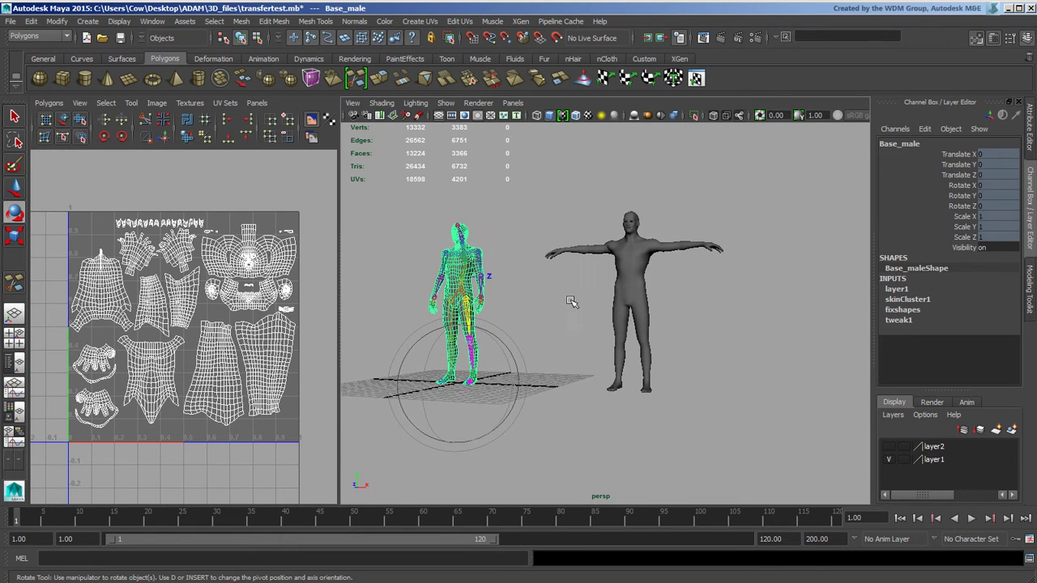
left_click(645, 307)
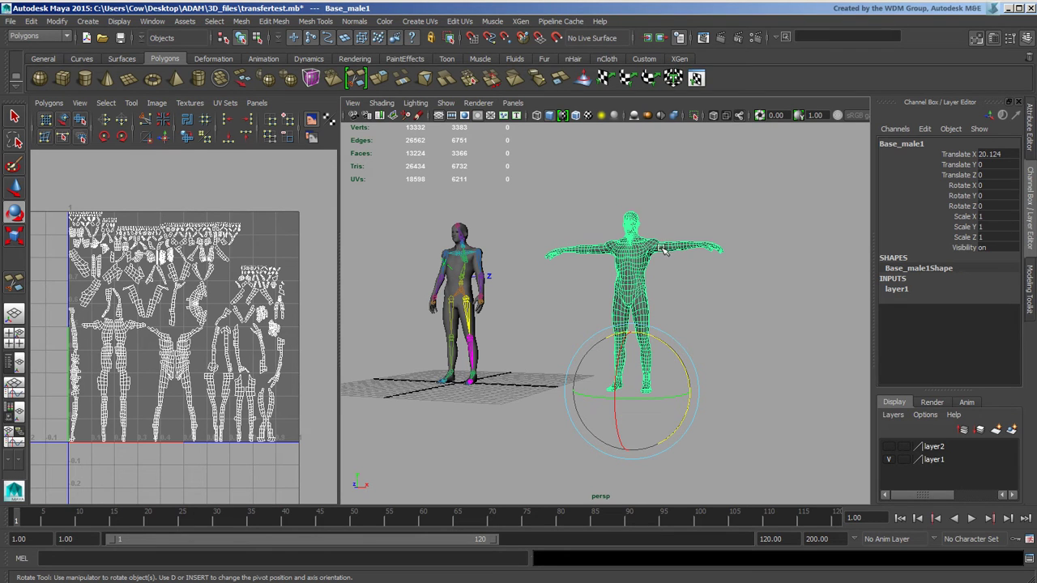
left_click_drag(660, 258, 685, 269, "alt")
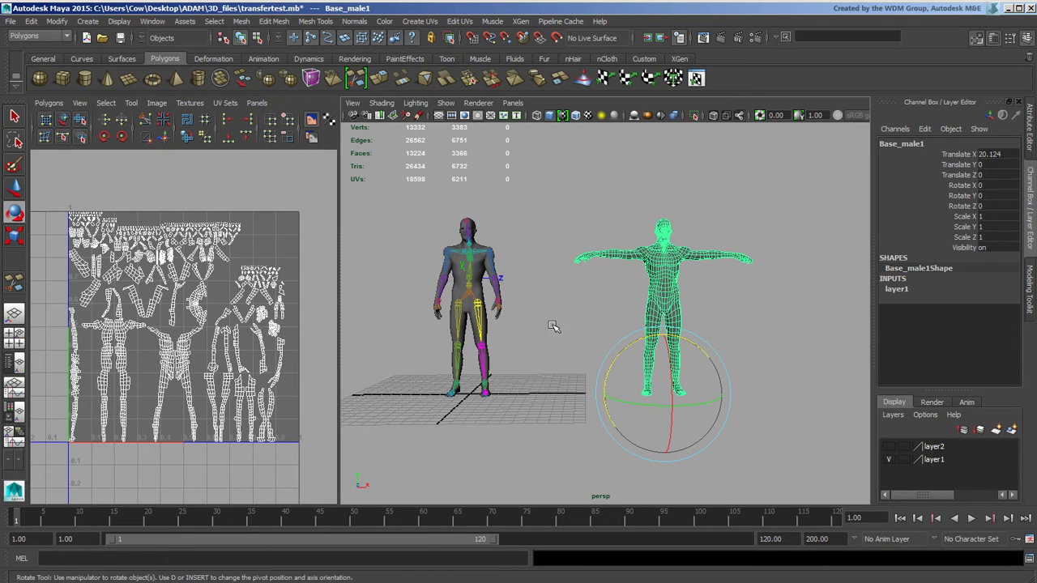
left_click_drag(553, 326, 640, 326, "alt")
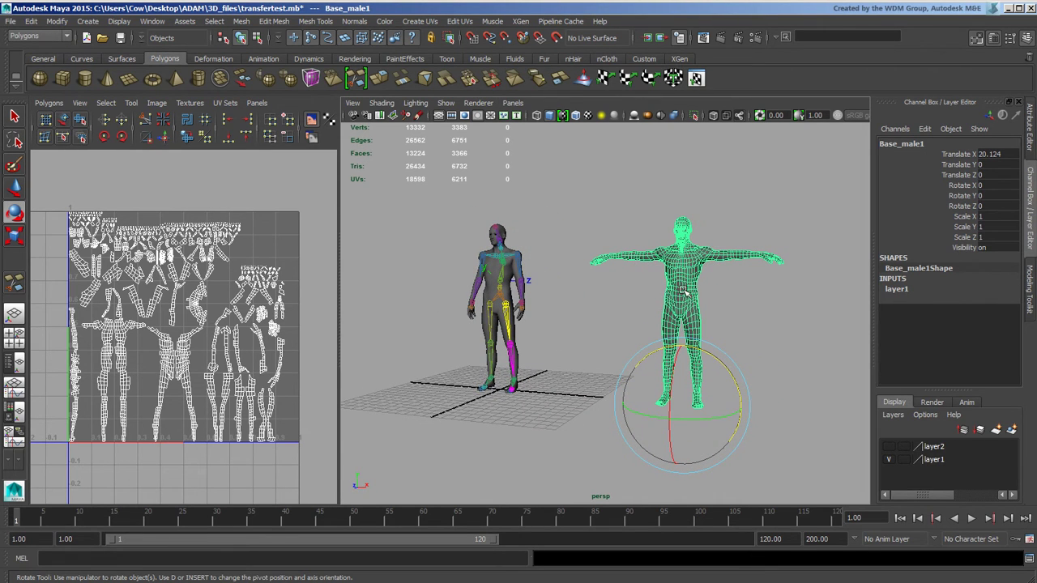
middle_click_drag(644, 294, 621, 303, "alt")
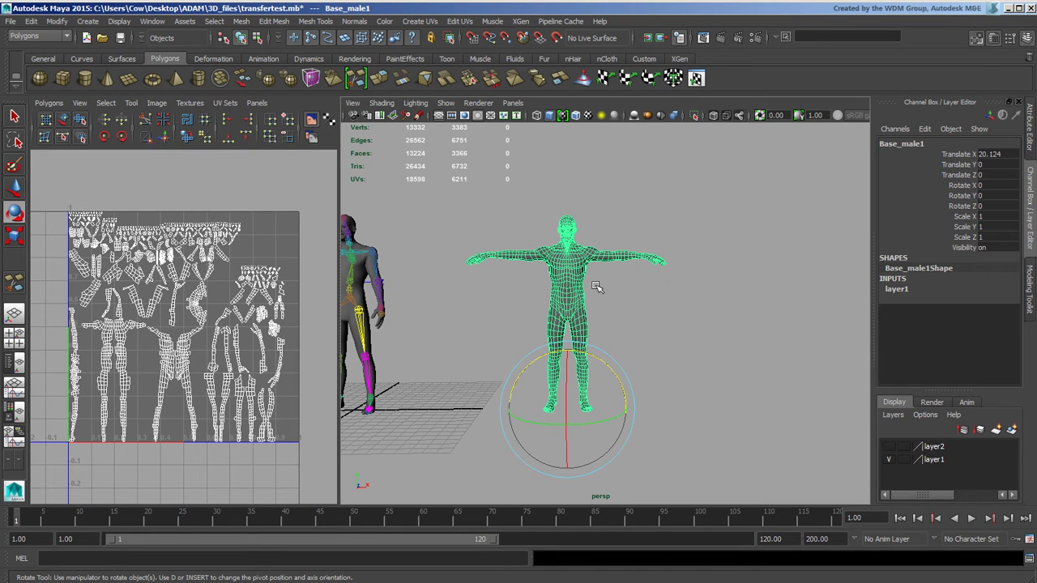
left_click_drag(608, 290, 551, 312, "alt")
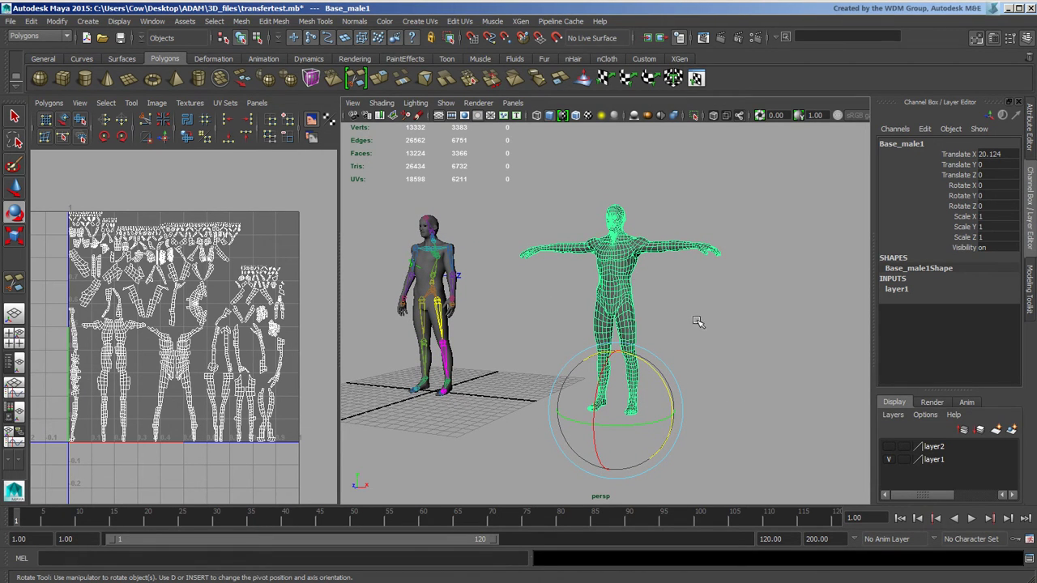
Graph the input and output connections of the rigged body mesh and the unrigged copy in the Node Editor
left_click_drag(698, 315, 681, 311, "alt")
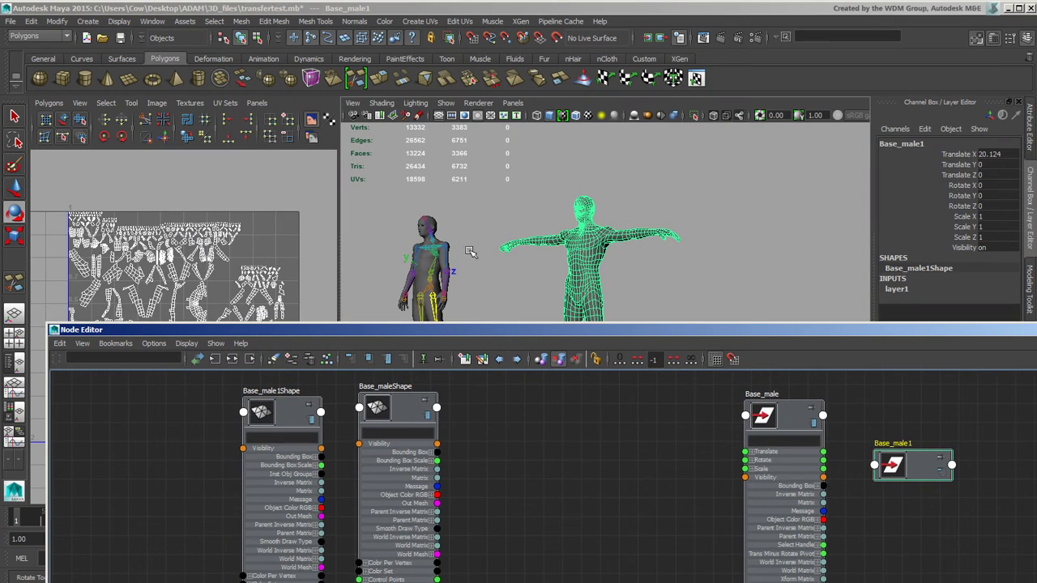
left_click(427, 269)
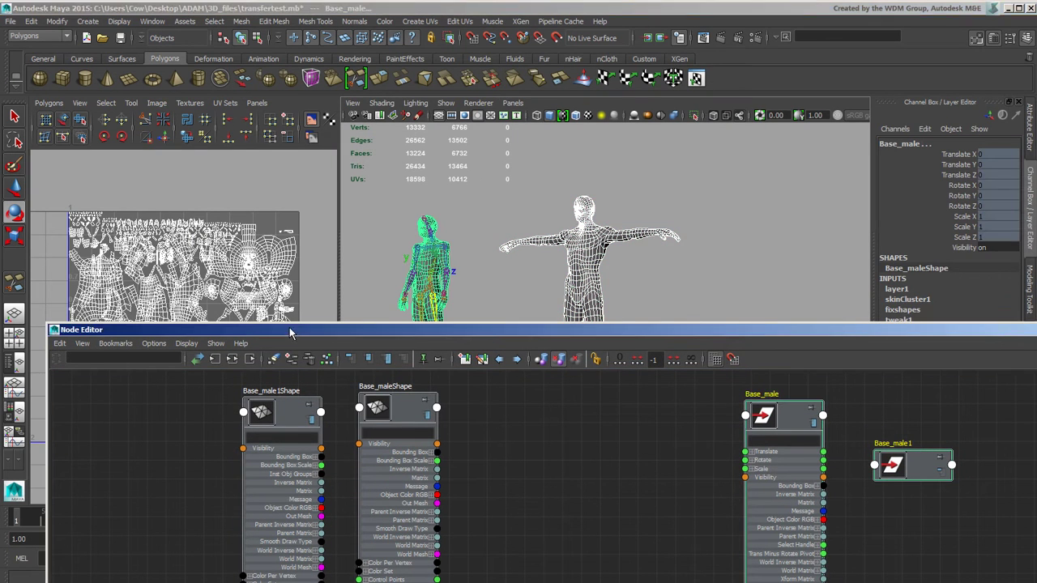
left_click_drag(290, 331, 251, 257)
left_click(162, 22)
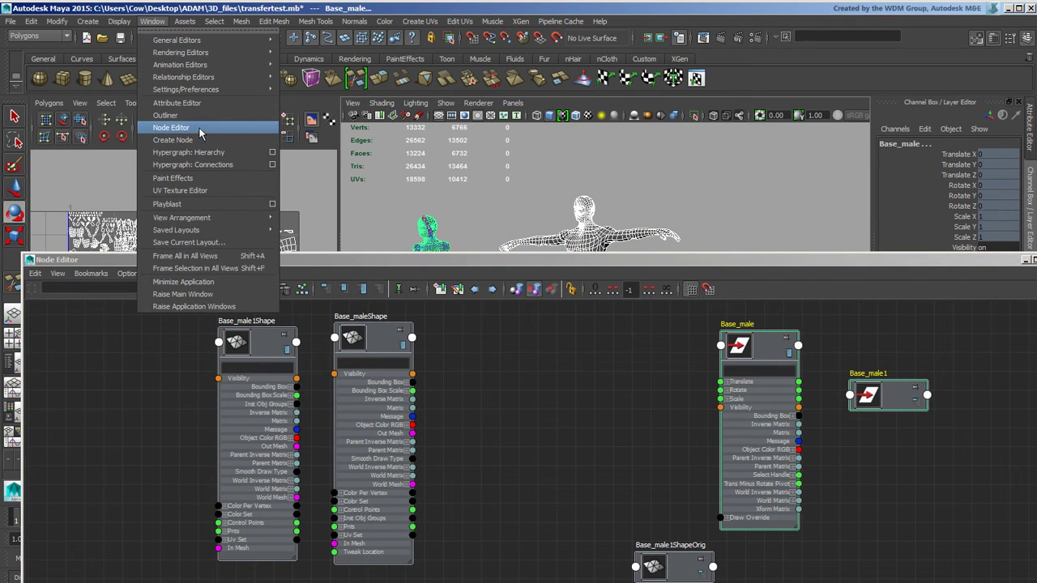
left_click(427, 262)
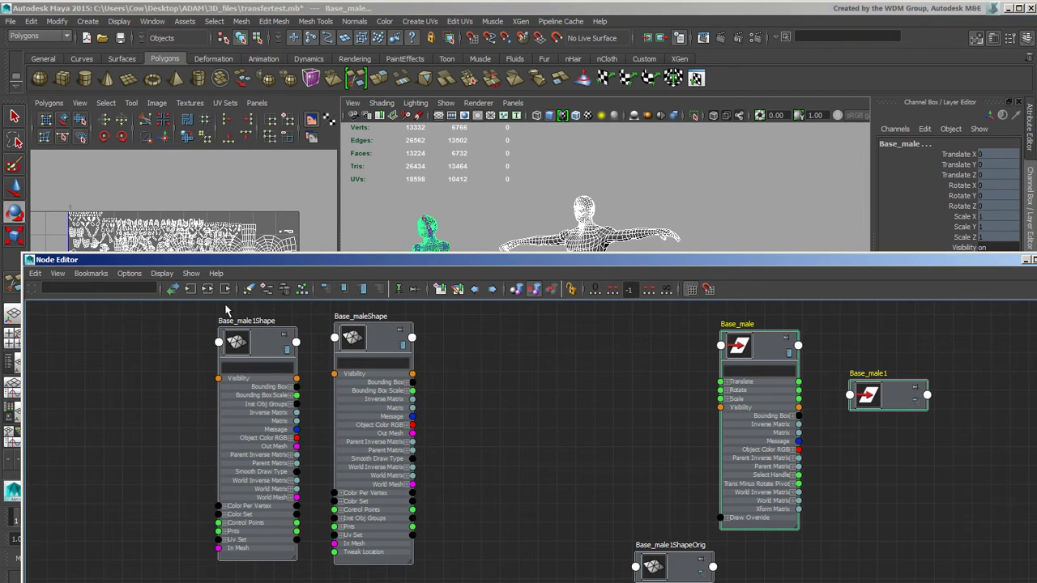
left_click(207, 290)
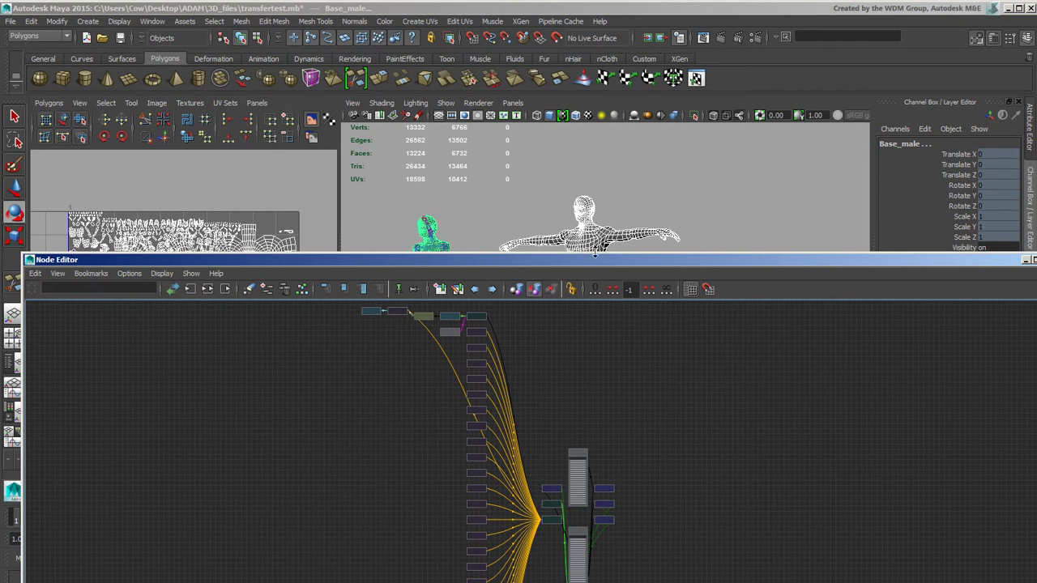
Enlarge the view of the Base_maleShape network and pull the skinCluster1 and tweak1 nodes clear of their neighbours
left_click_drag(589, 262, 538, 69)
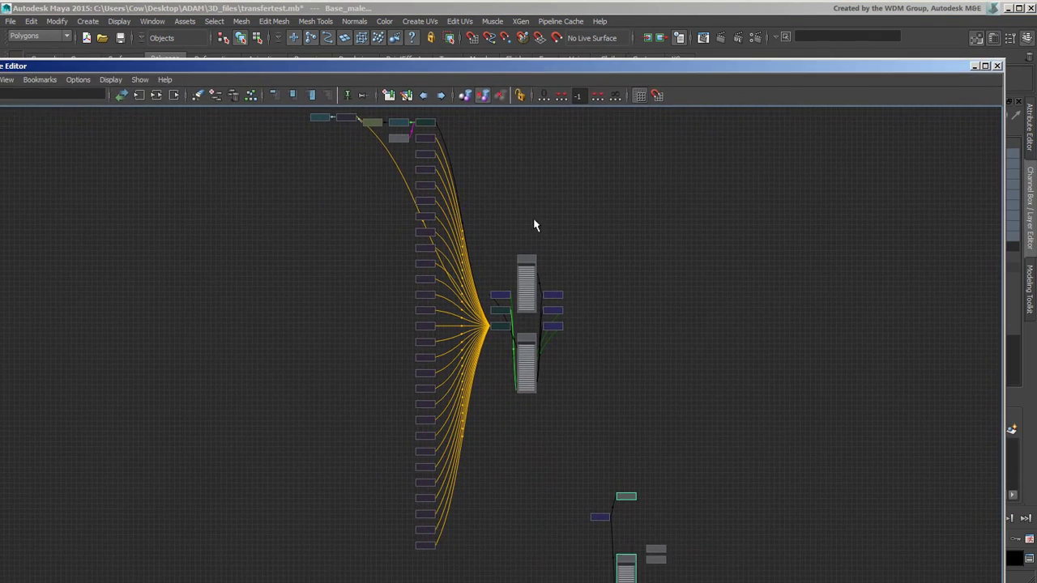
scroll(645, 365, "up", 5)
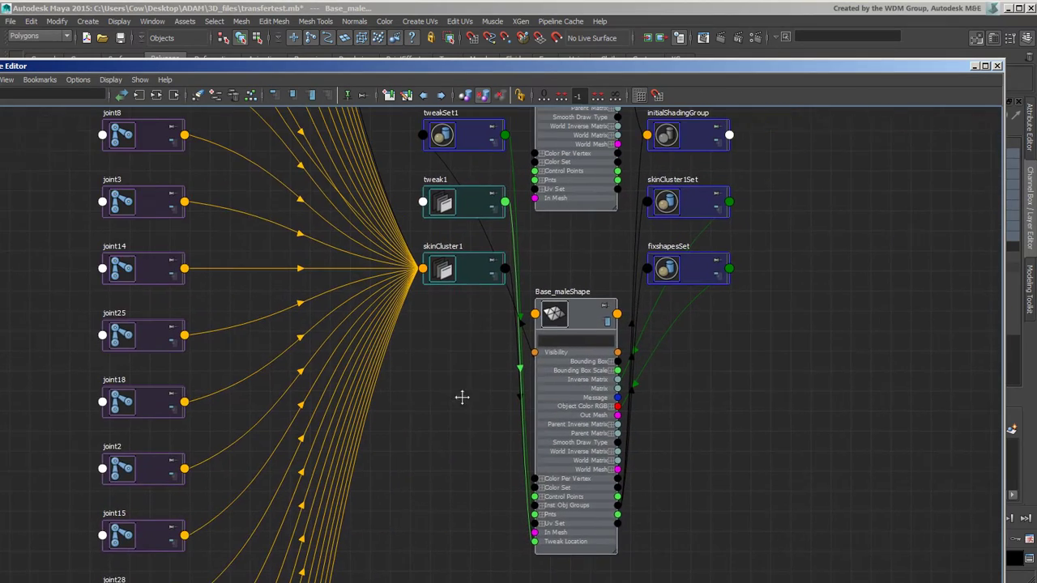
left_click_drag(463, 270, 381, 270)
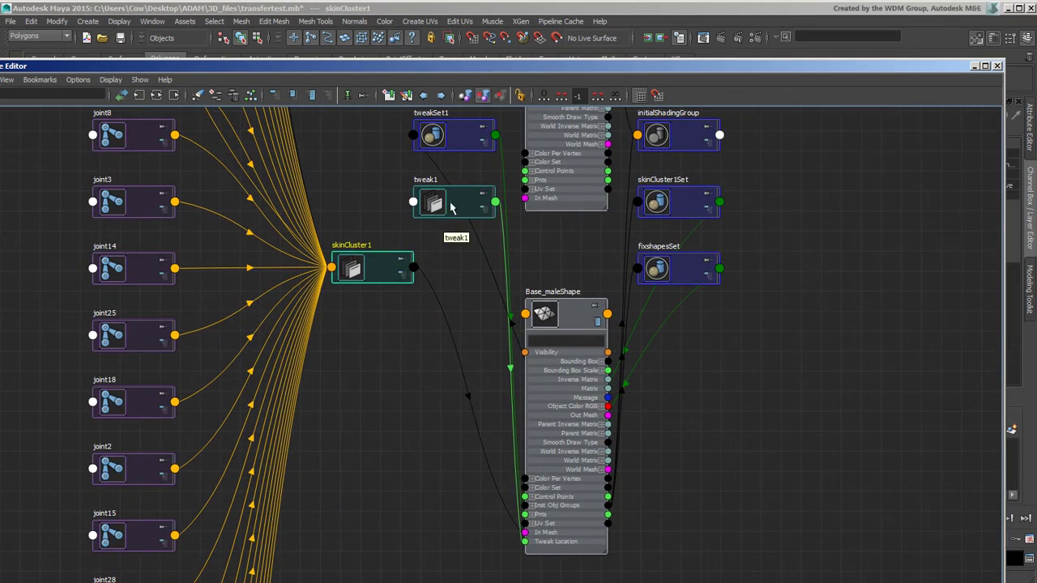
left_click_drag(450, 207, 361, 478)
Move the Base_male1Shape node beside Base_maleShape so both shape nodes sit in the same area of the graph
middle_click_drag(740, 434, 779, 582, "alt")
left_click_drag(589, 169, 794, 457)
middle_click_drag(794, 457, 676, 167, "alt")
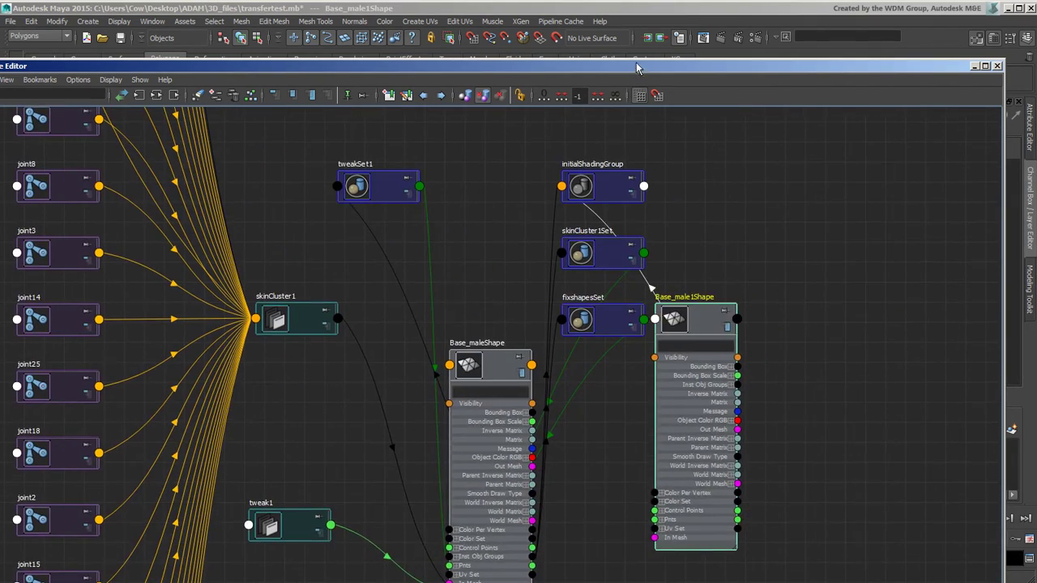
Check in the viewport which mesh the Base_male1Shape node belongs to, and return to the Base_maleShape node in the graph
left_click_drag(638, 66, 462, 360)
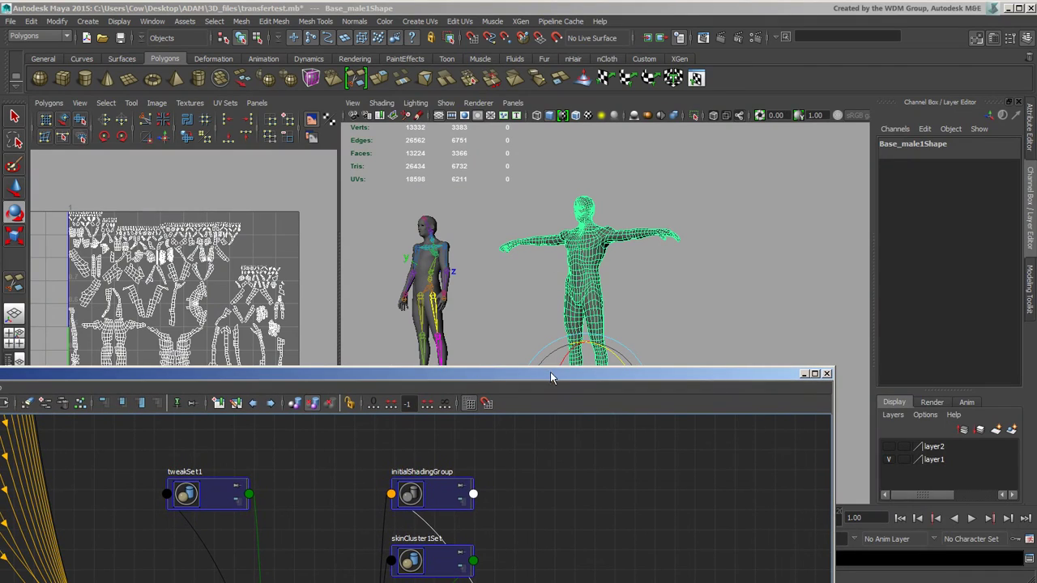
left_click_drag(550, 375, 534, 11)
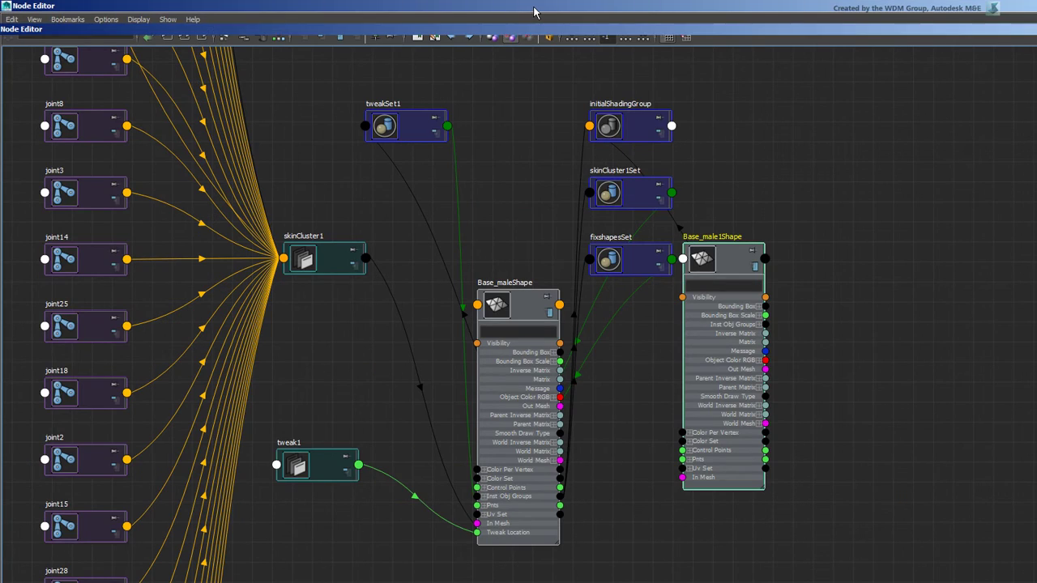
double_click(534, 12)
left_click_drag(531, 384, 661, 58)
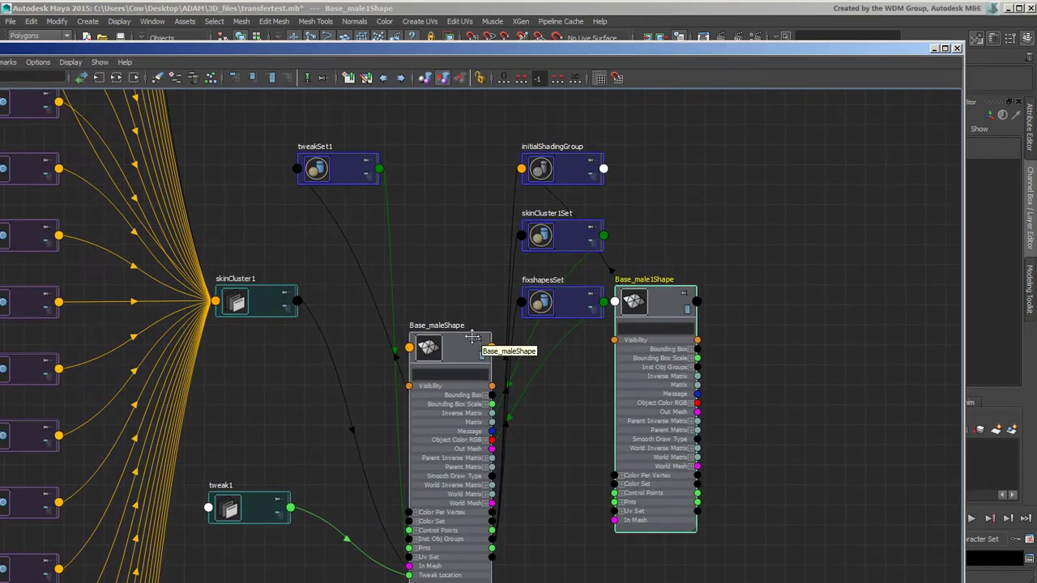
left_click_drag(551, 53, 518, 32)
left_click_drag(492, 335, 489, 309)
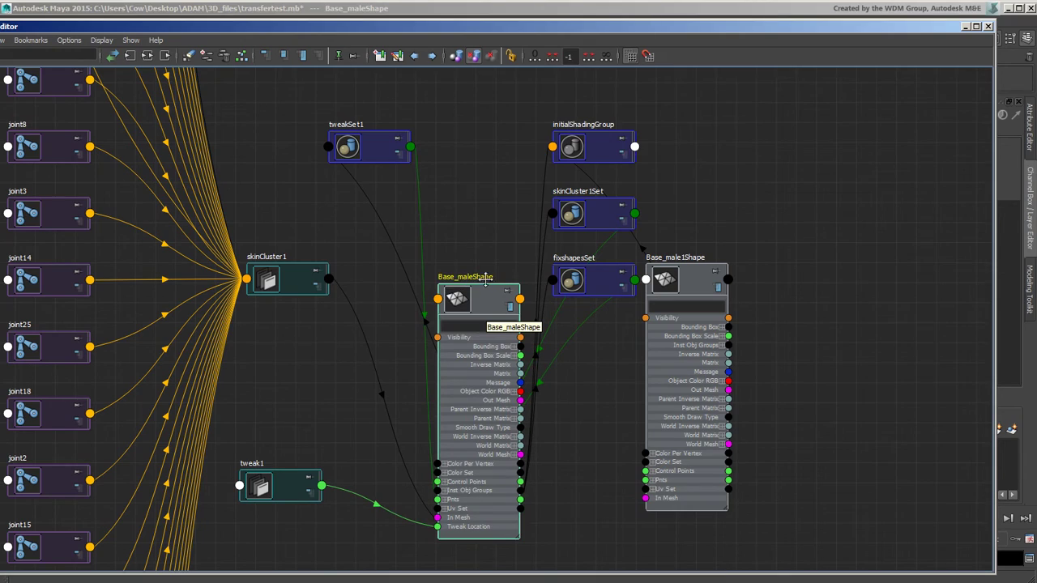
Examine how the joints, skinCluster1 and tweak1 feed Base_maleShape, compared with the connections of Base_male1Shape
scroll(583, 430, "down", 5)
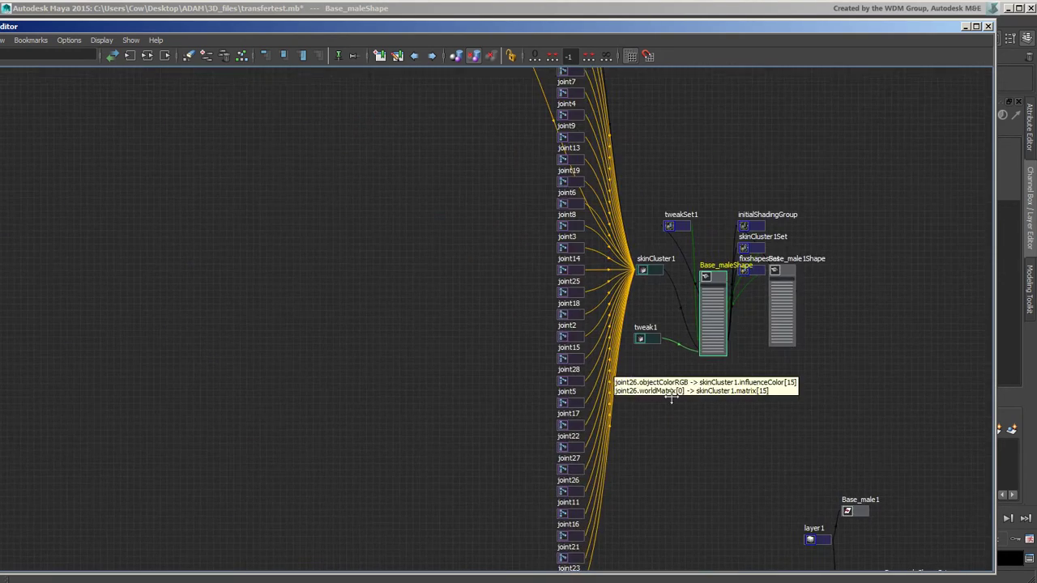
middle_click_drag(603, 377, 524, 372, "alt")
scroll(775, 389, "up", 4)
middle_click_drag(775, 389, 632, 373, "alt")
mouse_move(780, 289)
middle_mouse_down("alt")
mouse_move(696, 391)
mouse_move(676, 354)
mouse_move(577, 349)
mouse_move(565, 317)
mouse_move(613, 294)
mouse_move(780, 324)
mouse_move(771, 301)
middle_mouse_up("alt")
scroll(771, 301, "down", 2)
middle_click_drag(629, 266, 718, 302, "alt")
left_click_drag(541, 326, 533, 306)
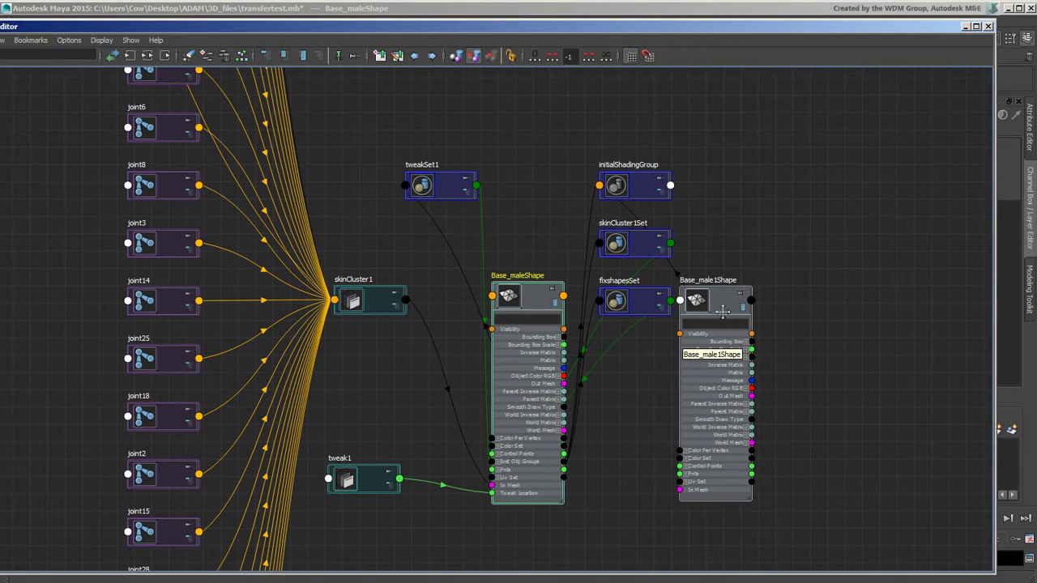
left_click_drag(725, 300, 747, 331)
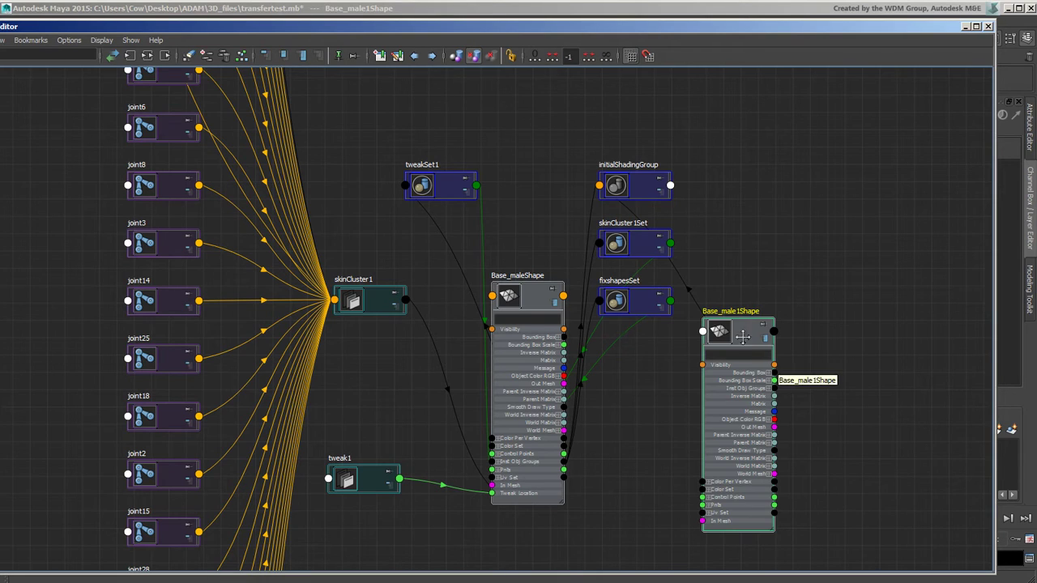
left_click_drag(742, 358, 735, 325)
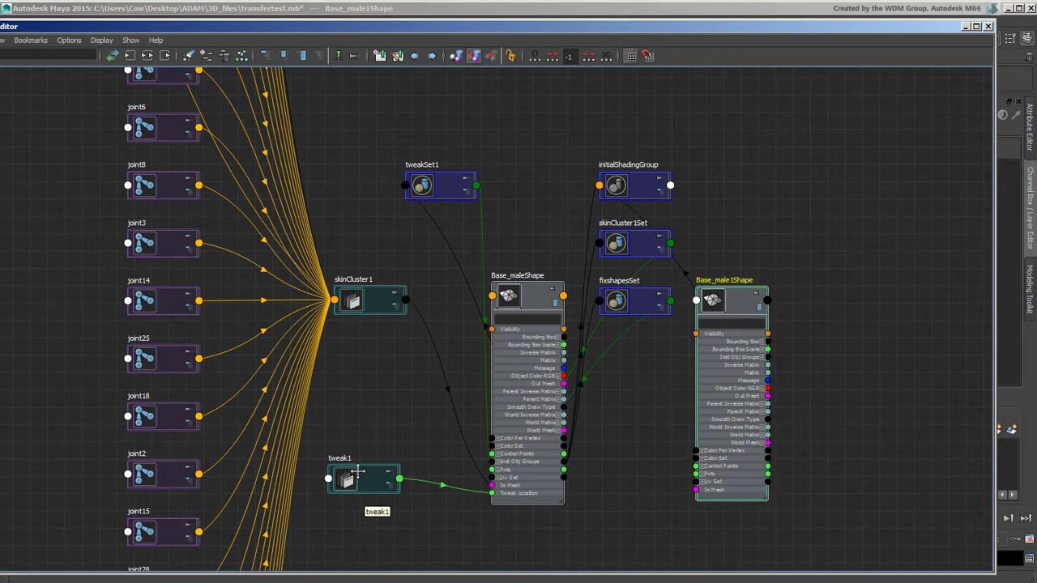
Place the Base_male1Shape node on the input side of tweak1, with tweak1 between it and Base_maleShape
left_click_drag(367, 479, 392, 411)
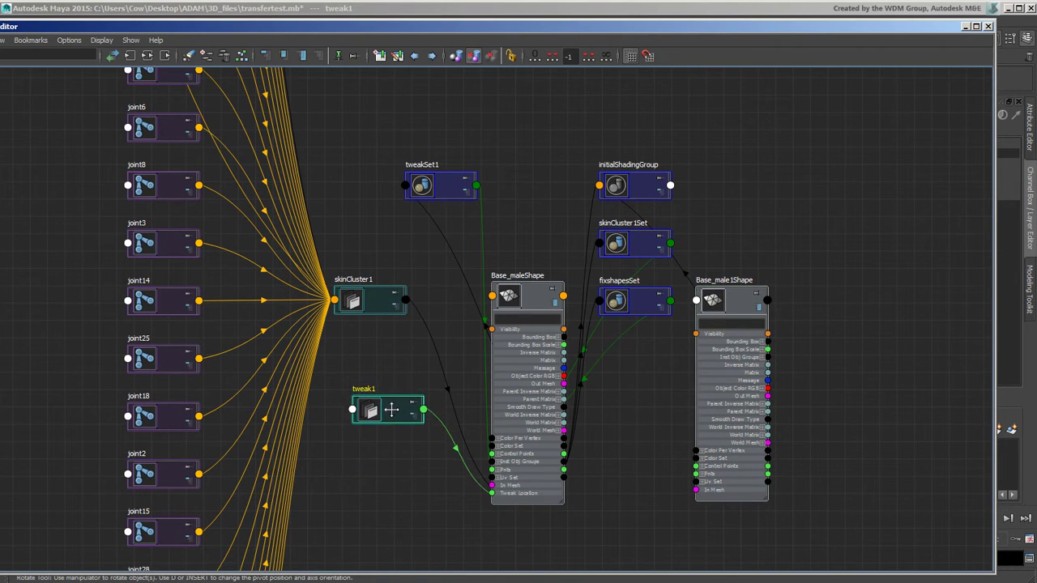
left_click_drag(734, 300, 382, 478)
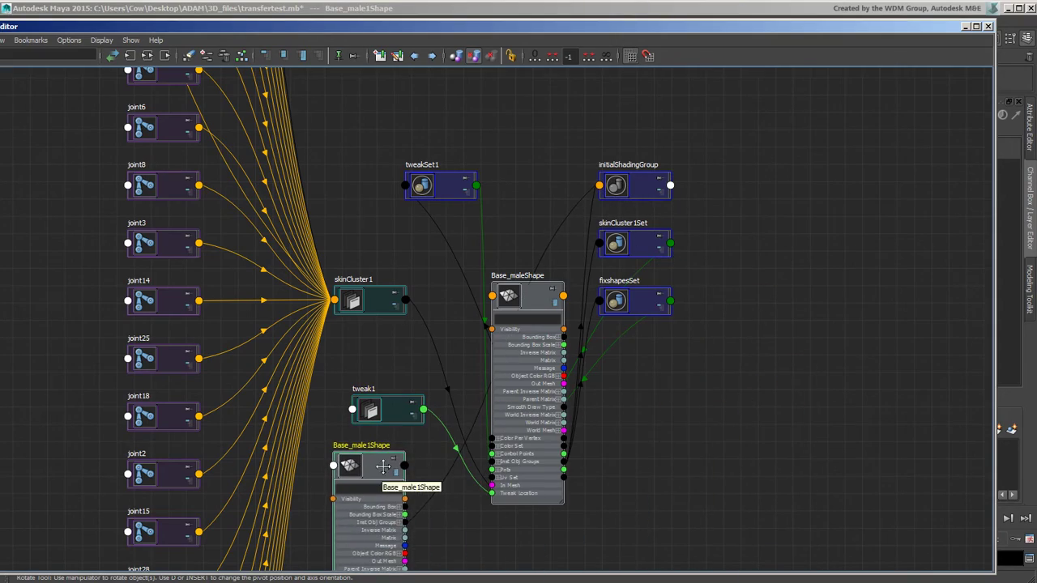
scroll(491, 405, "up", 10)
scroll(762, 304, "down", 6)
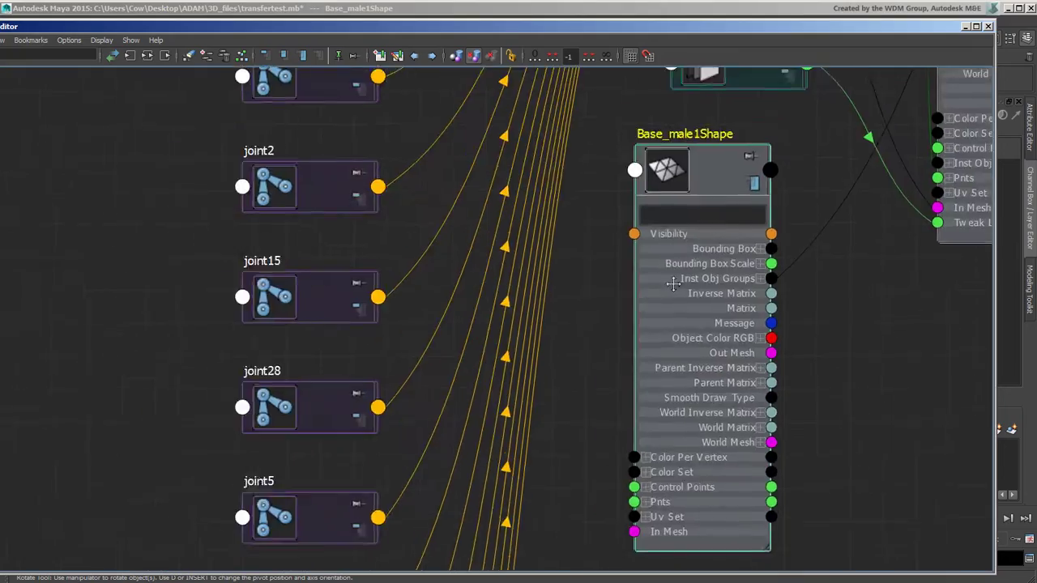
middle_click_drag(735, 206, 592, 258, "alt")
left_click_drag(592, 258, 580, 254)
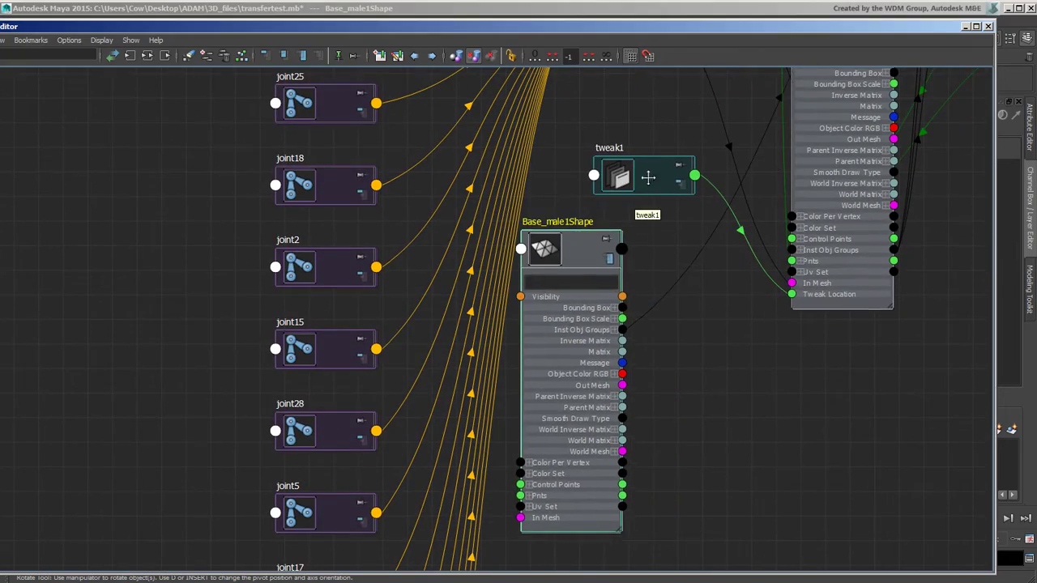
left_click_drag(650, 174, 688, 348)
scroll(867, 350, "down", 5)
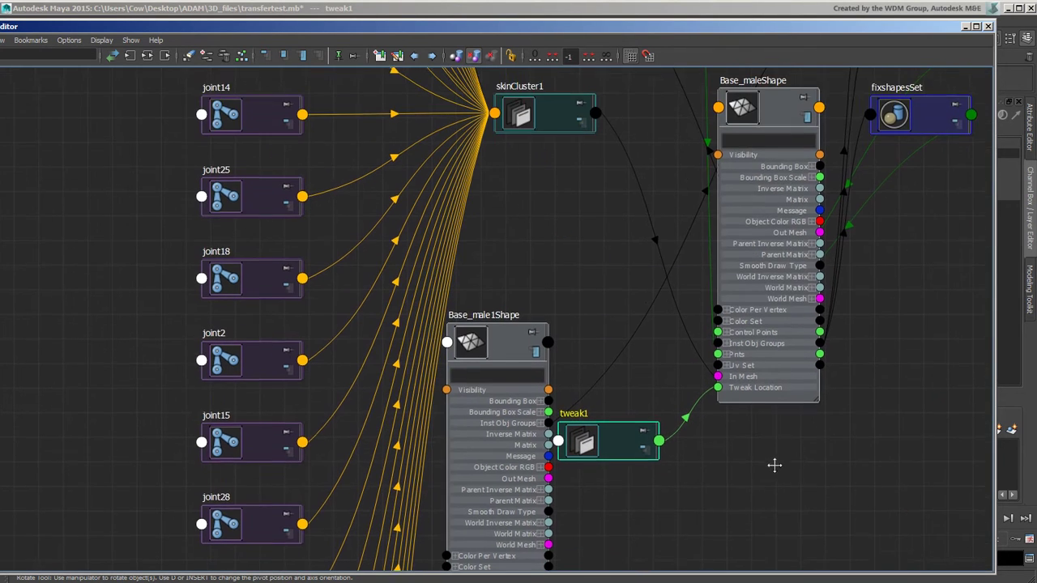
Space out Base_maleShape and fixshapesSet, and position tweak1 with free room between the two shape nodes
left_click(773, 120)
scroll(819, 120, "up", 4)
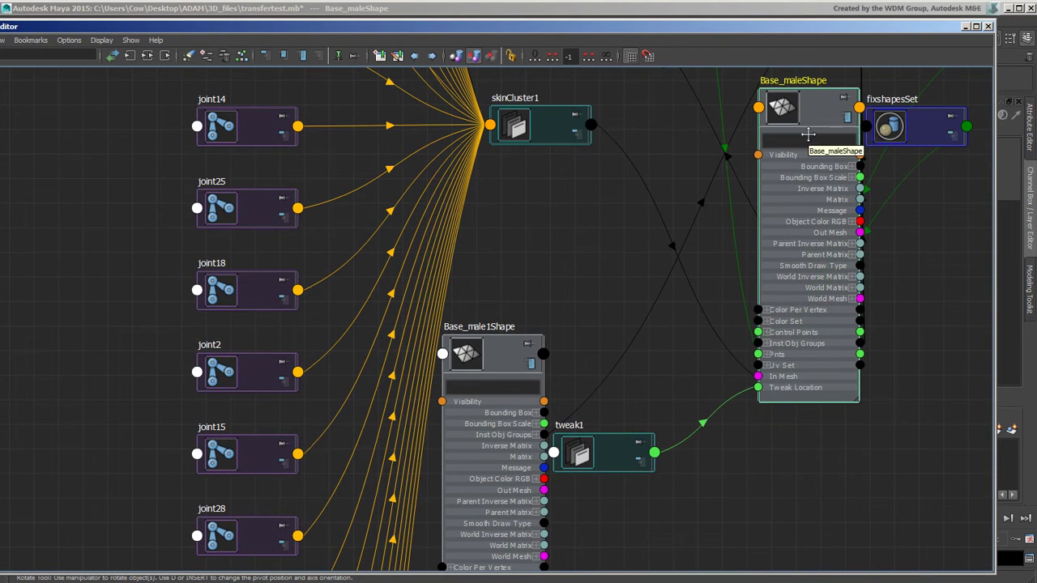
left_click_drag(930, 127, 970, 124)
left_click_drag(814, 116, 829, 121)
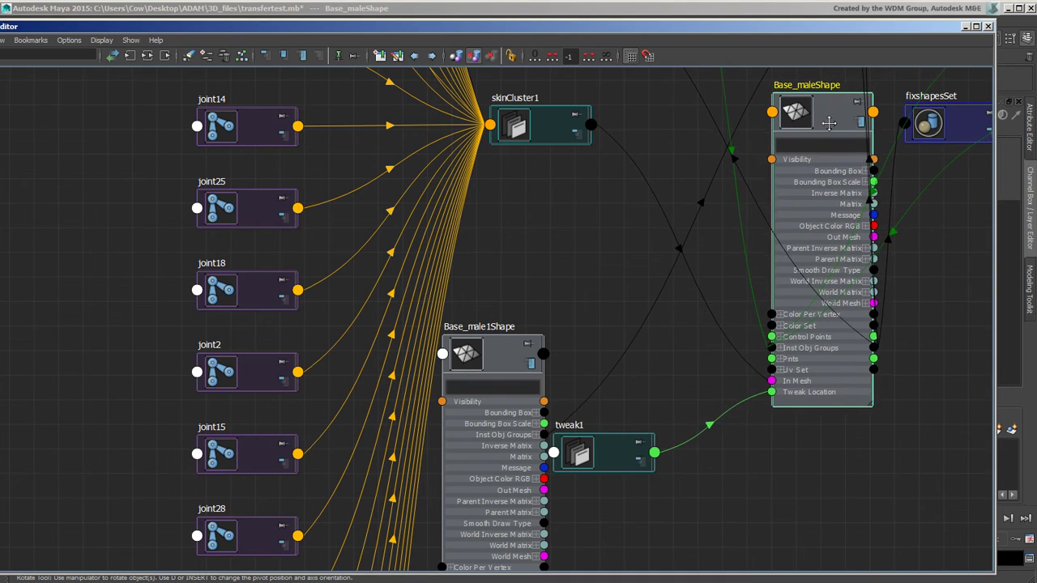
left_click_drag(610, 459, 665, 355)
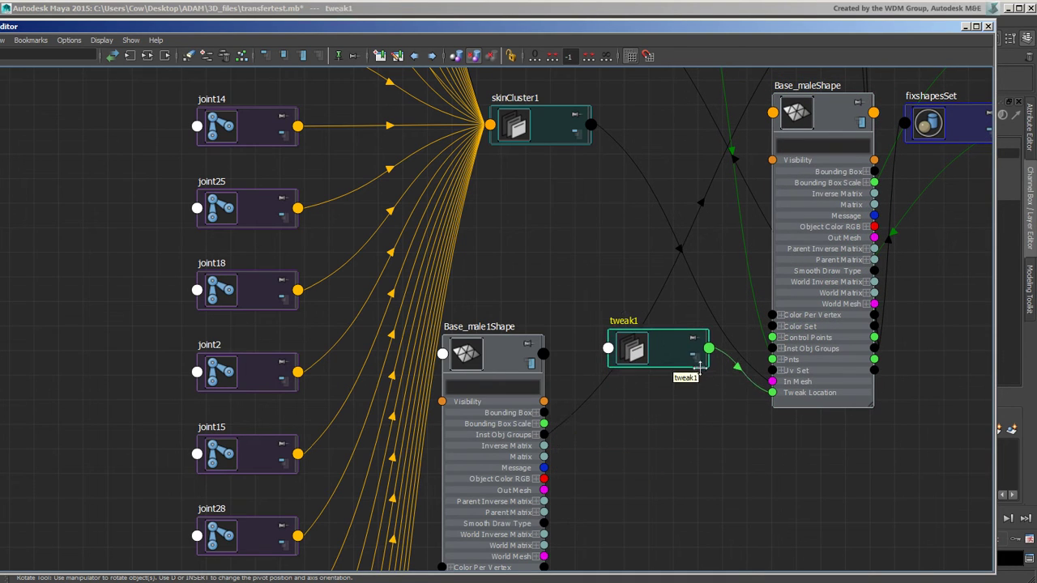
Show all attributes of tweak1, expand Input[0], and connect Base_male1Shape's Out Mesh to its Input Geometry
key("3")
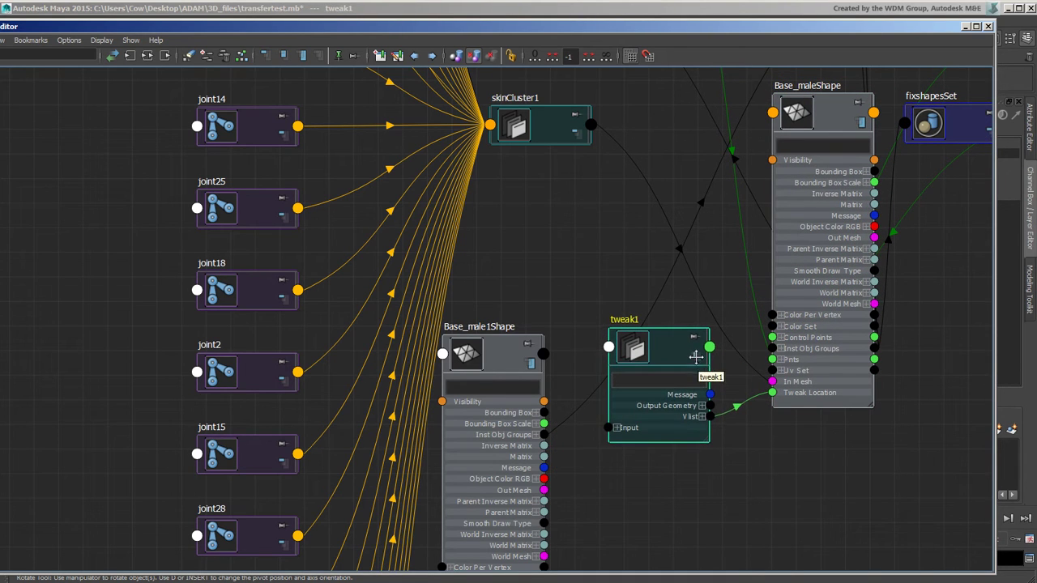
left_click_drag(675, 349, 641, 319)
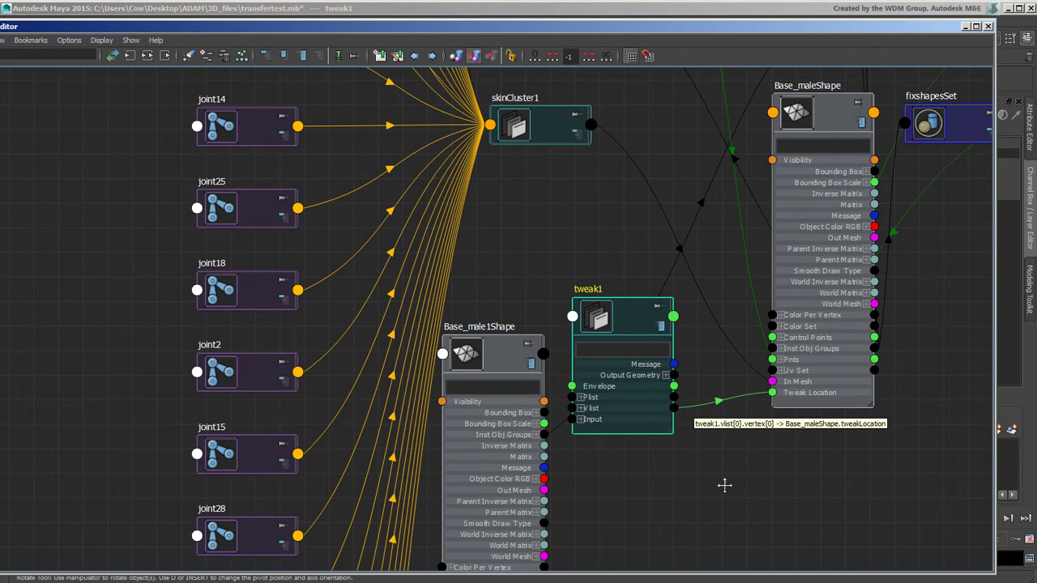
middle_click_drag(724, 486, 674, 354)
mouse_move(580, 190)
left_mouse_down()
mouse_move(606, 195)
mouse_move(595, 187)
left_mouse_up()
left_click(553, 291)
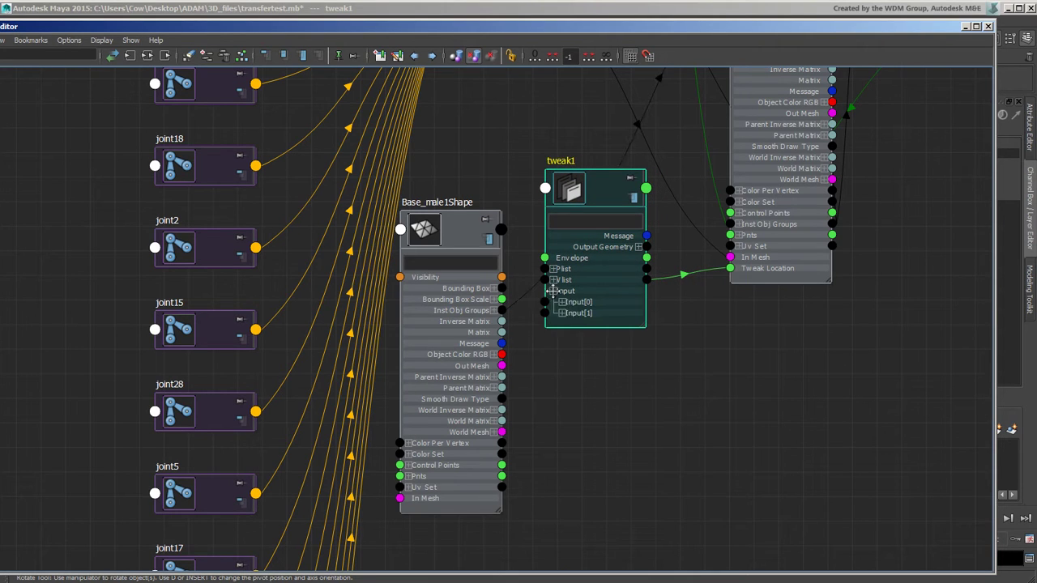
left_click(562, 301)
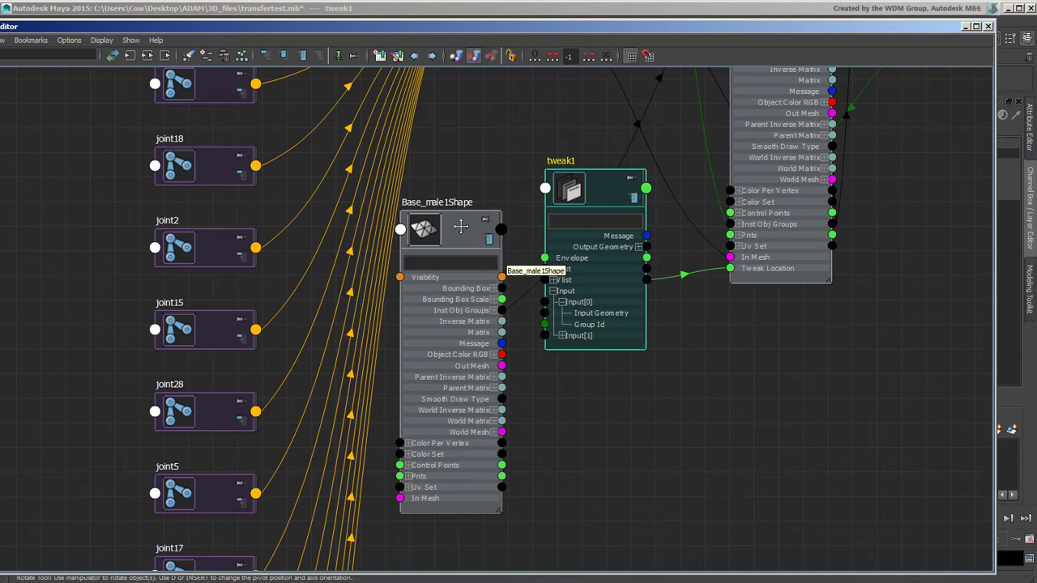
left_click_drag(461, 226, 445, 210)
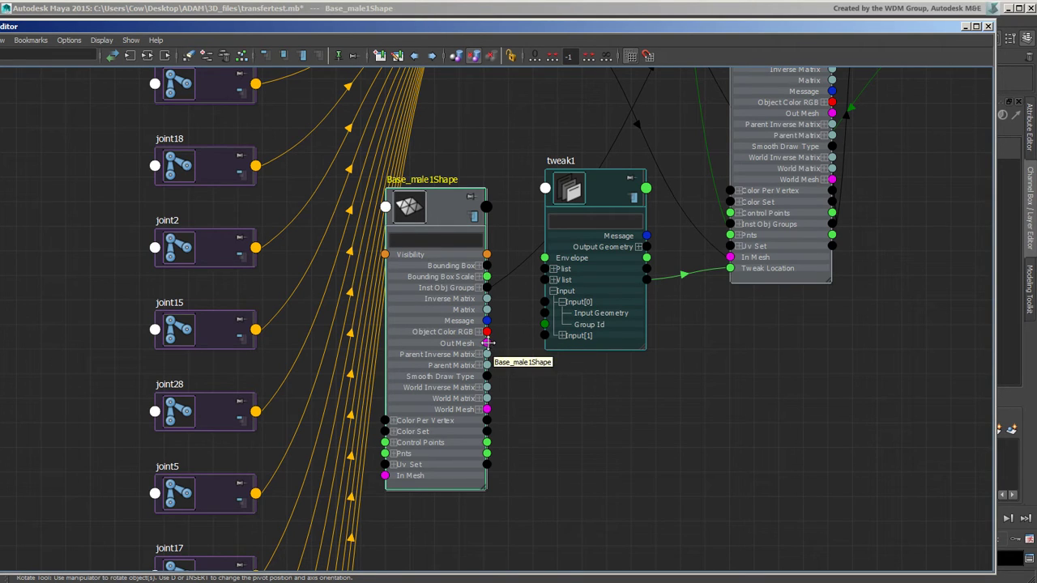
left_click_drag(509, 347, 546, 314)
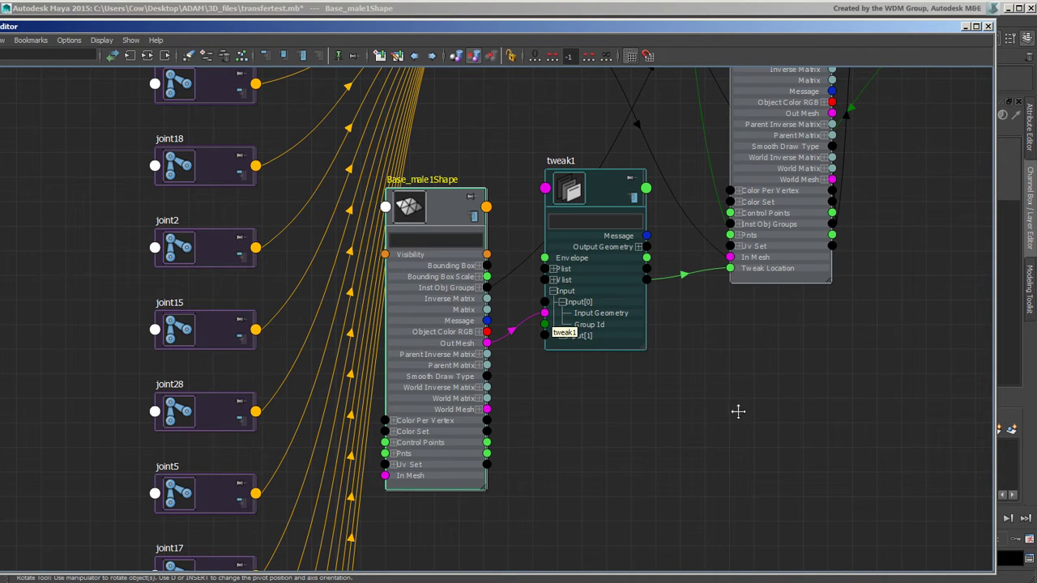
Uncover the viewport and inspect the rigged body mesh's UV layout and its pose up close
double_click(588, 26)
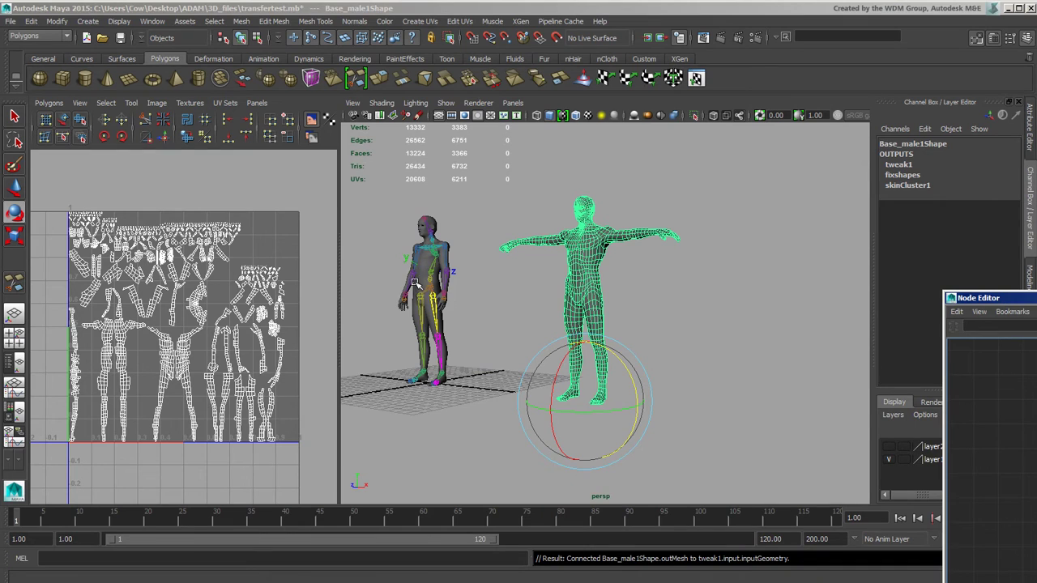
left_click(415, 282)
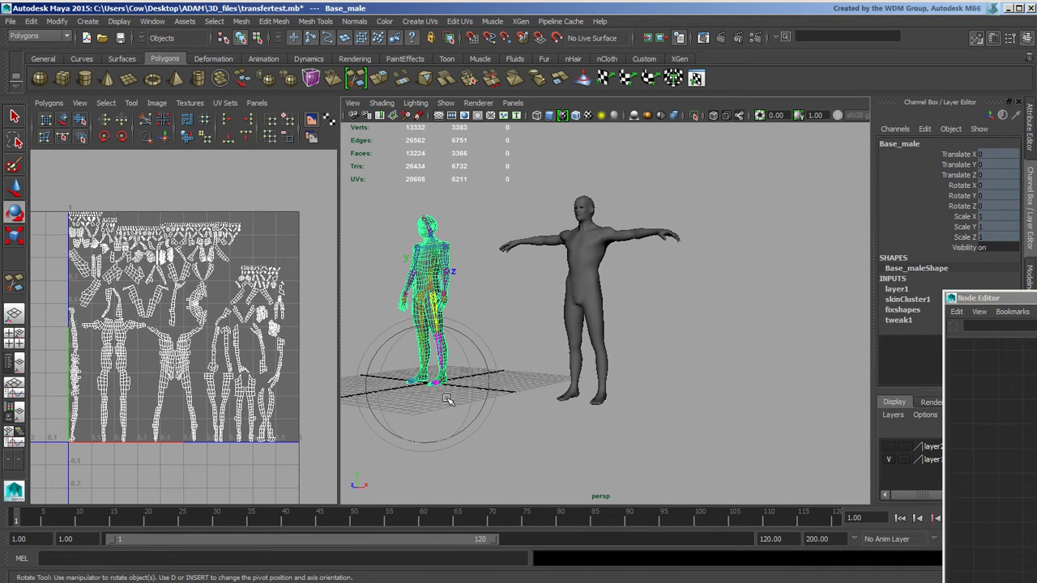
left_click_drag(589, 314, 769, 306, "alt")
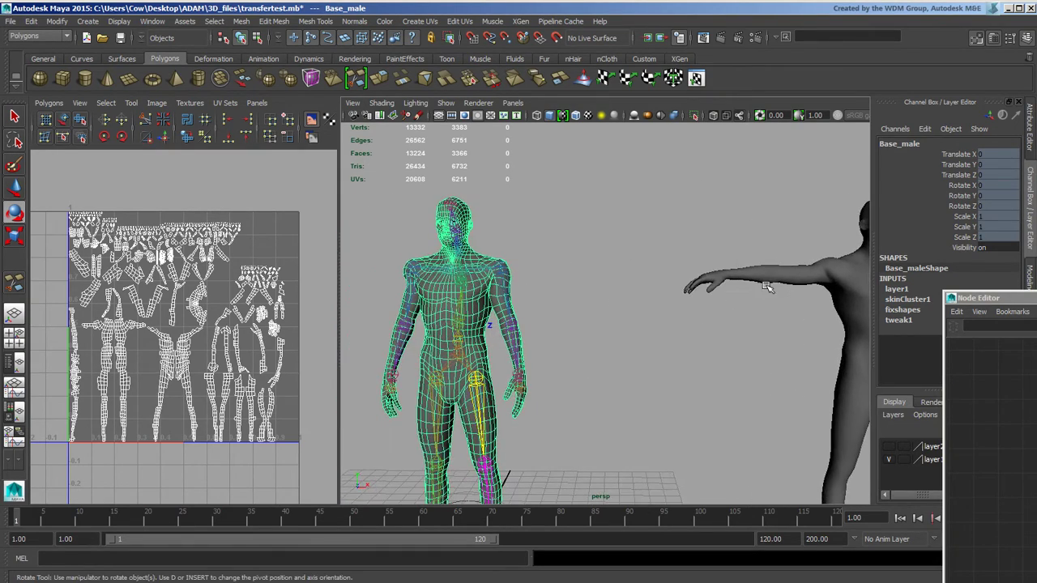
Try deleting one edge loop around the arm of the unrigged T-pose copy, and undo the deletion
left_click(776, 277)
left_click(767, 258)
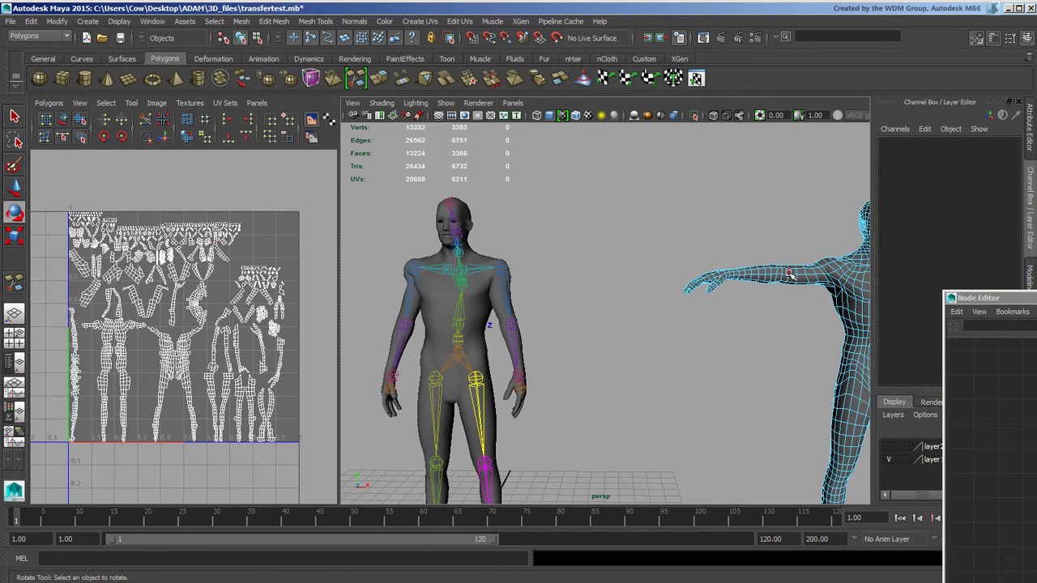
left_click(794, 275)
left_click_drag(797, 324, 745, 358, "alt")
left_click(745, 359)
left_click(683, 280)
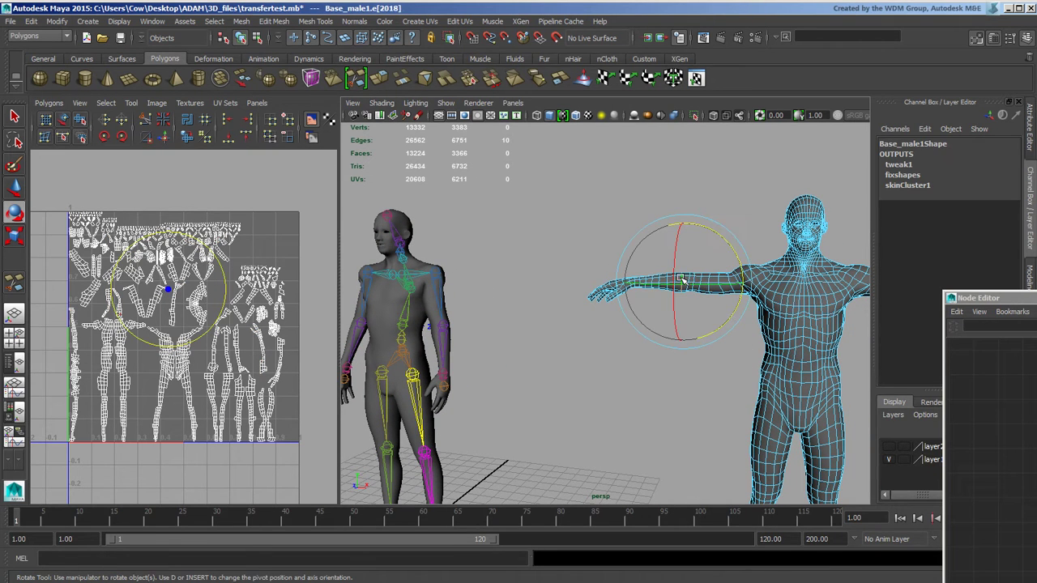
left_click_drag(718, 358, 697, 341, "alt")
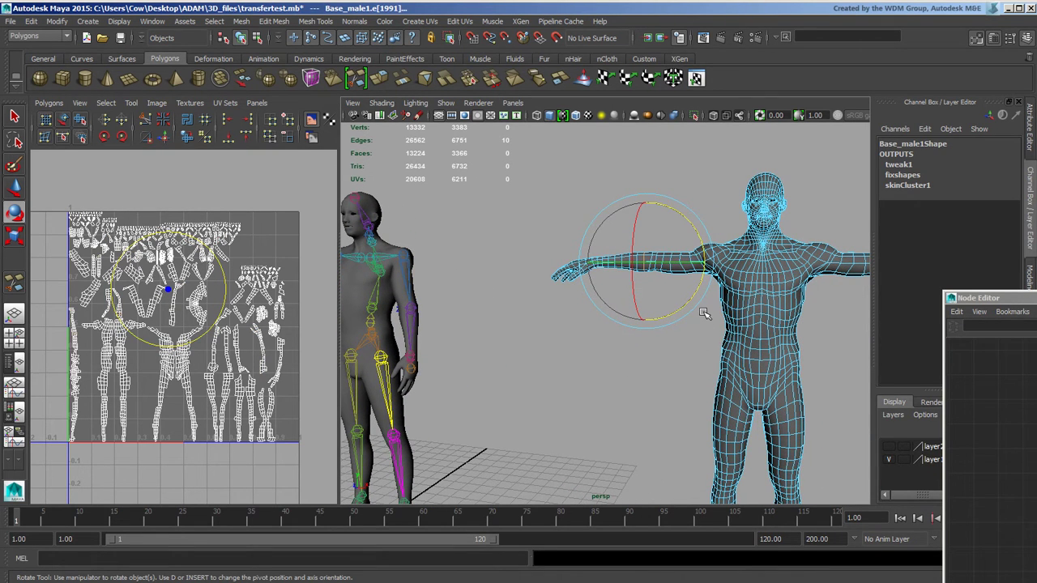
key("Delete")
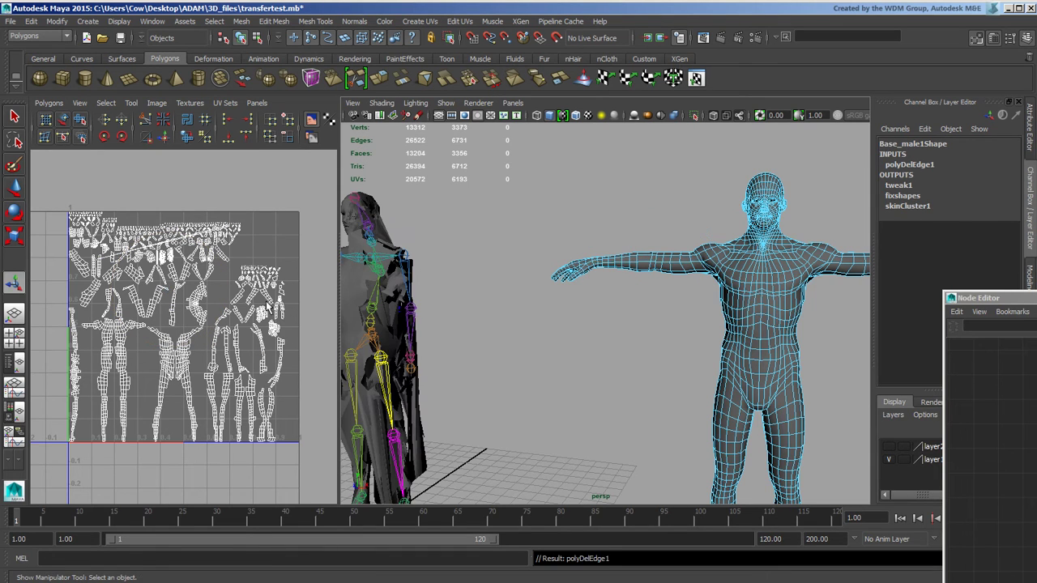
left_click_drag(519, 308, 613, 302, "alt")
key("ctrl+z")
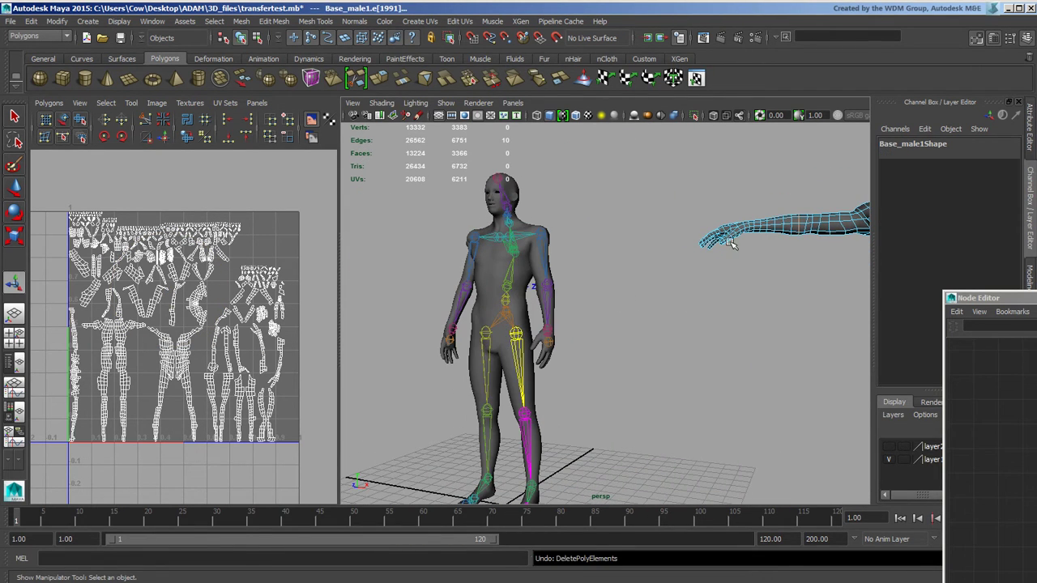
Try inserting an extra edge loop around the unrigged copy's arm with Multi-Cut, and undo the cut
left_click_drag(732, 245, 707, 230, "alt")
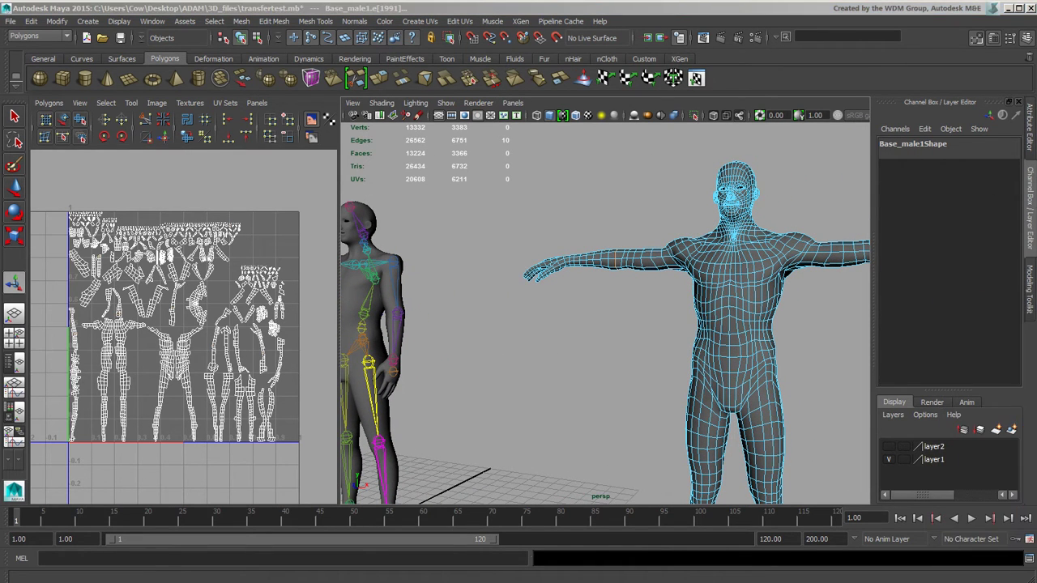
left_click(1031, 312)
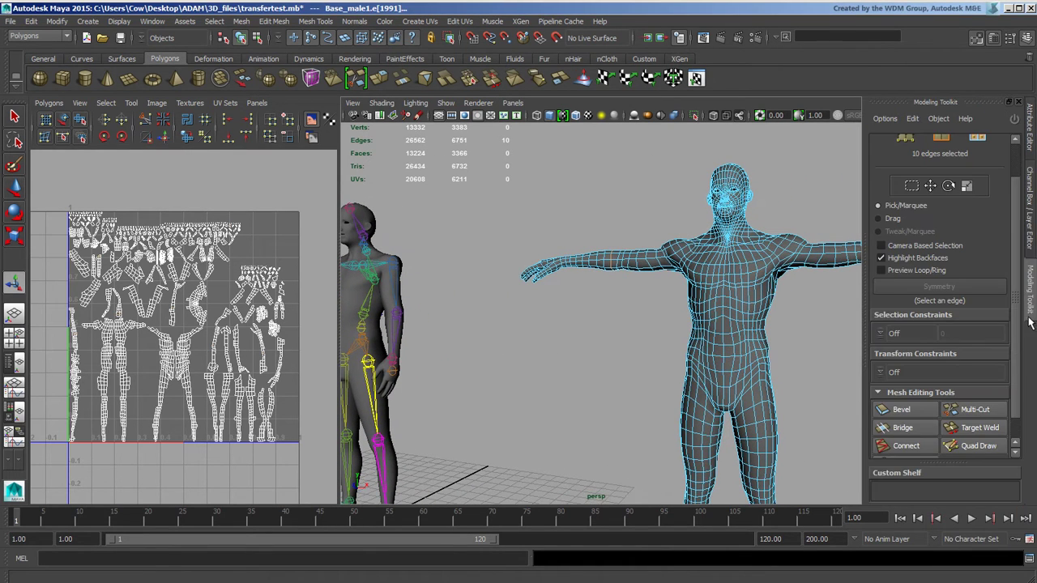
left_click(976, 409)
left_click_drag(560, 291, 623, 289, "alt")
left_click(710, 269, "ctrl")
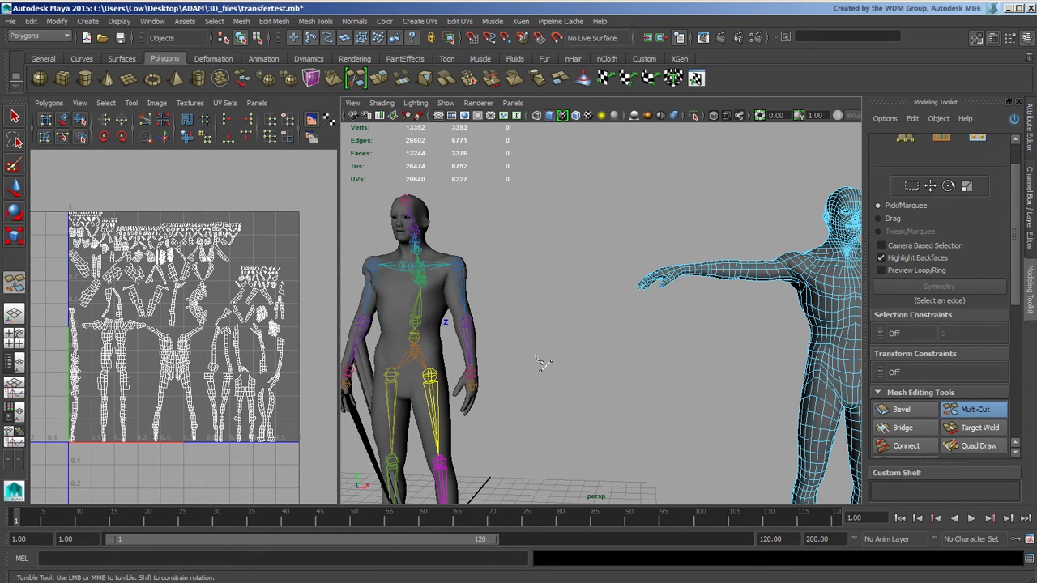
middle_click_drag(542, 364, 624, 304, "alt")
key("ctrl+z")
middle_click_drag(747, 292, 681, 284, "alt")
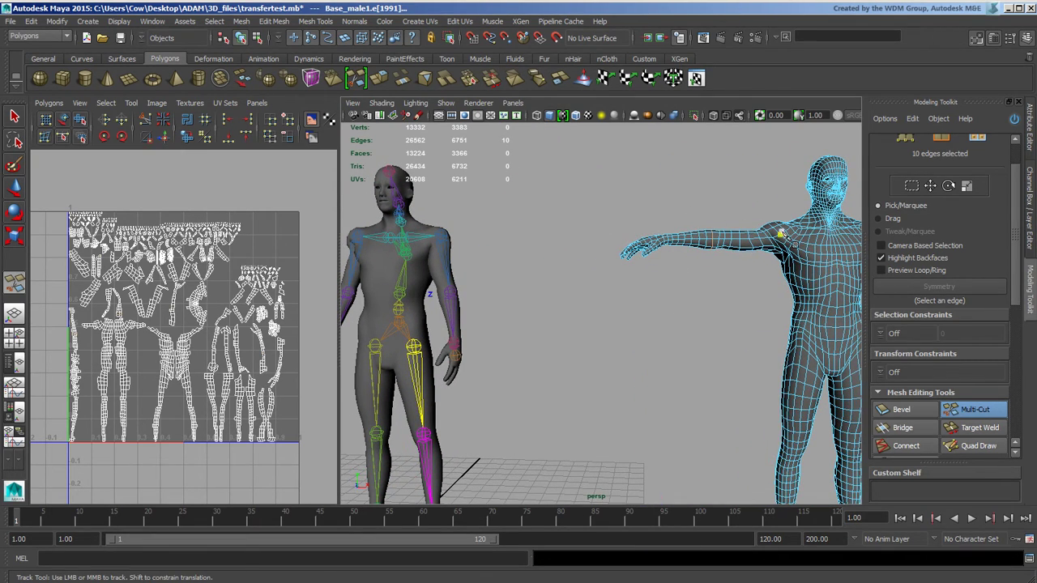
middle_click_drag(780, 234, 712, 208, "alt")
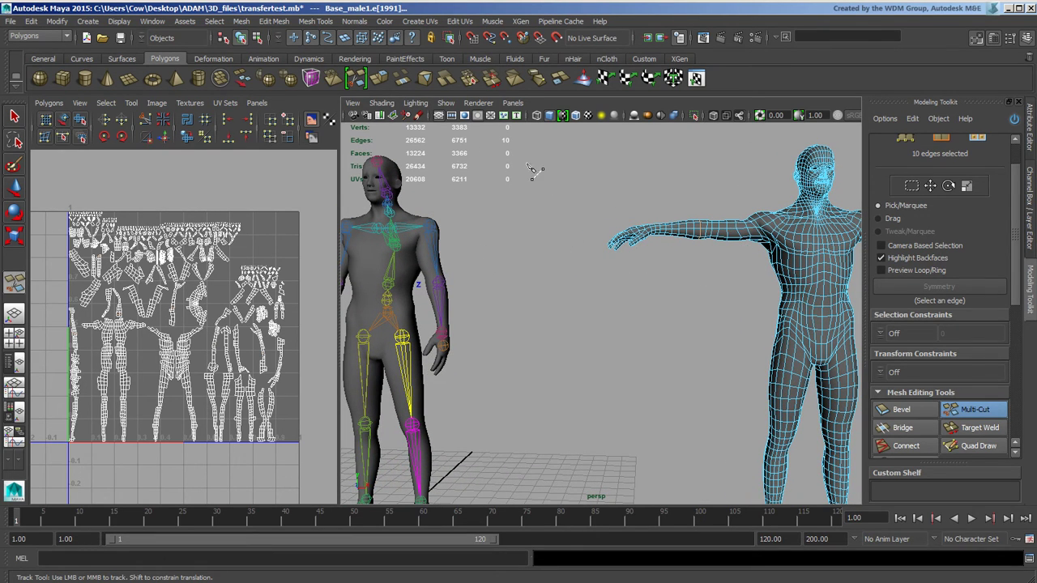
middle_click_drag(687, 278, 653, 278, "alt")
right_click_drag(653, 278, 640, 279, "alt")
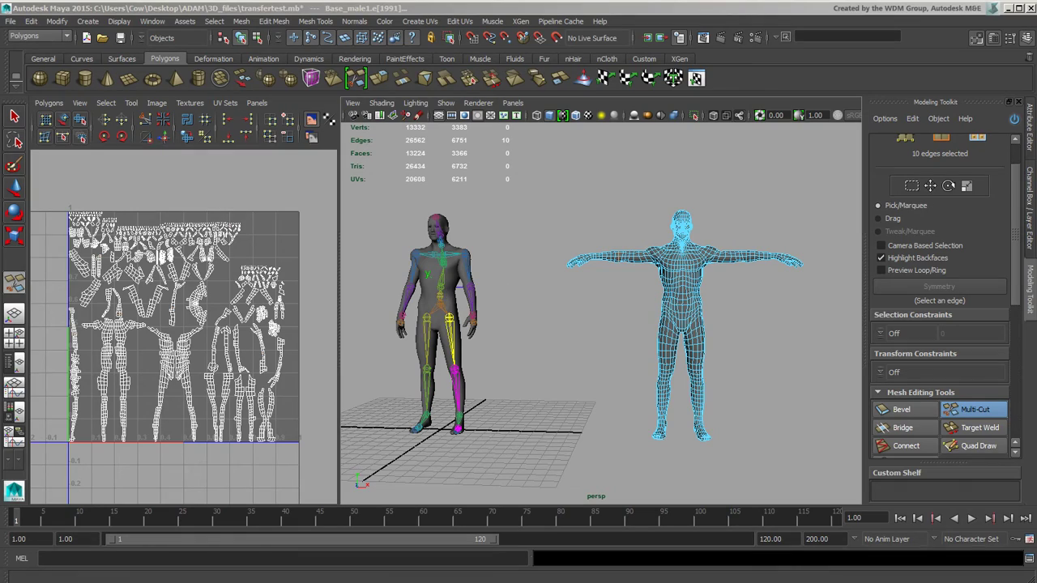
Disconnect Base_male1Shape's Out Mesh from tweak1's Input Geometry in the Node Editor, and uncover the viewport
left_click_drag(1036, 73, 476, 39)
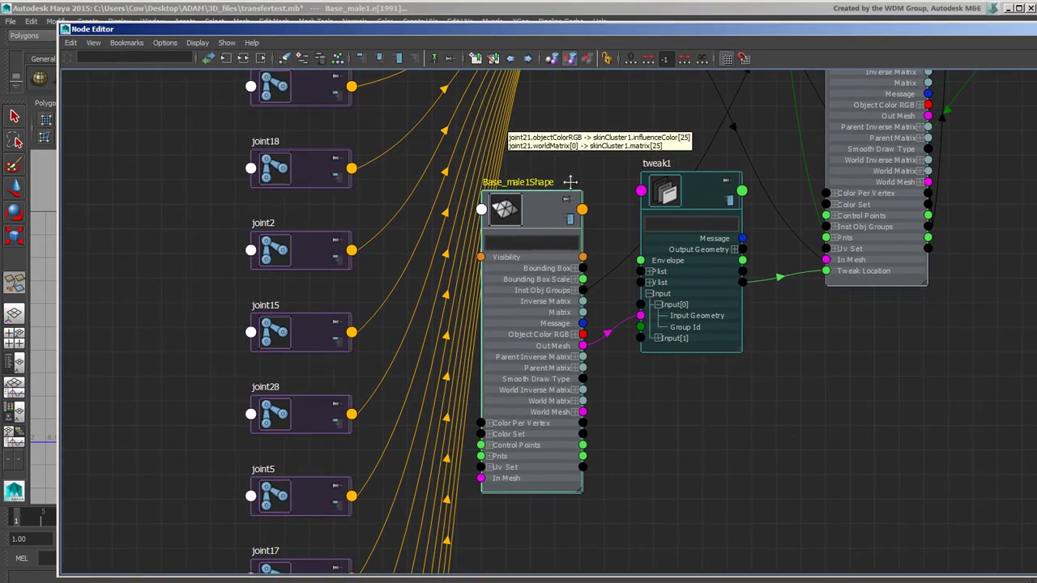
left_click_drag(539, 223, 519, 205)
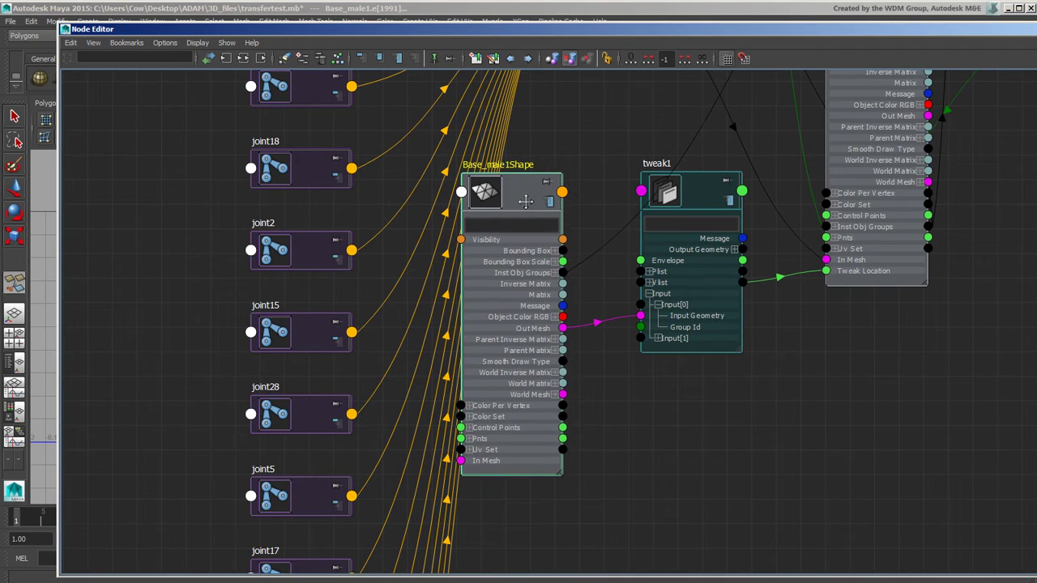
left_click(601, 317)
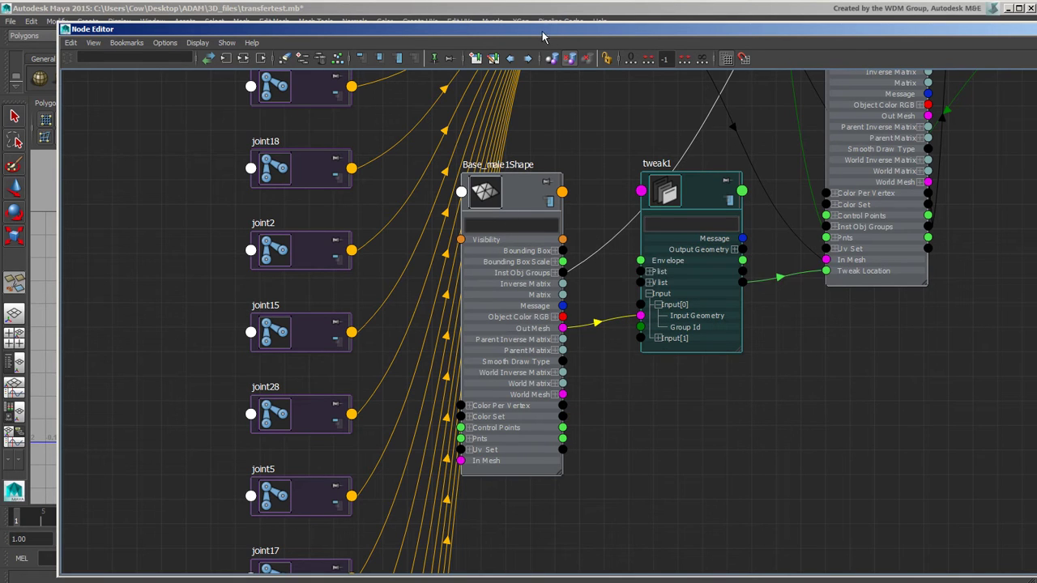
left_click_drag(543, 36, 774, 38)
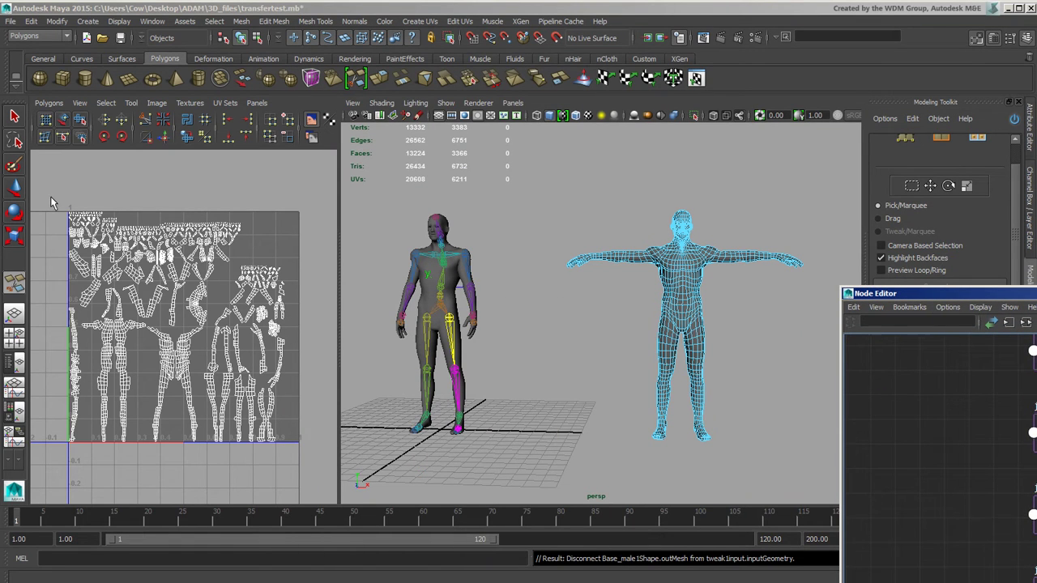
Delete the unrigged T-pose copy, leaving only the rigged body mesh in the scene
left_click(14, 188)
left_click(424, 299)
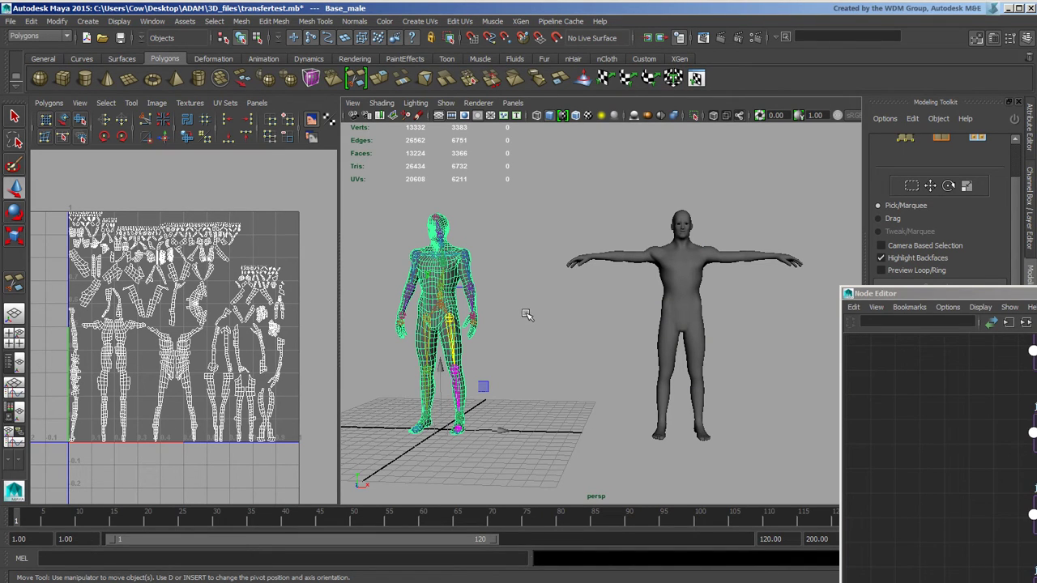
left_click(671, 288)
key("Delete")
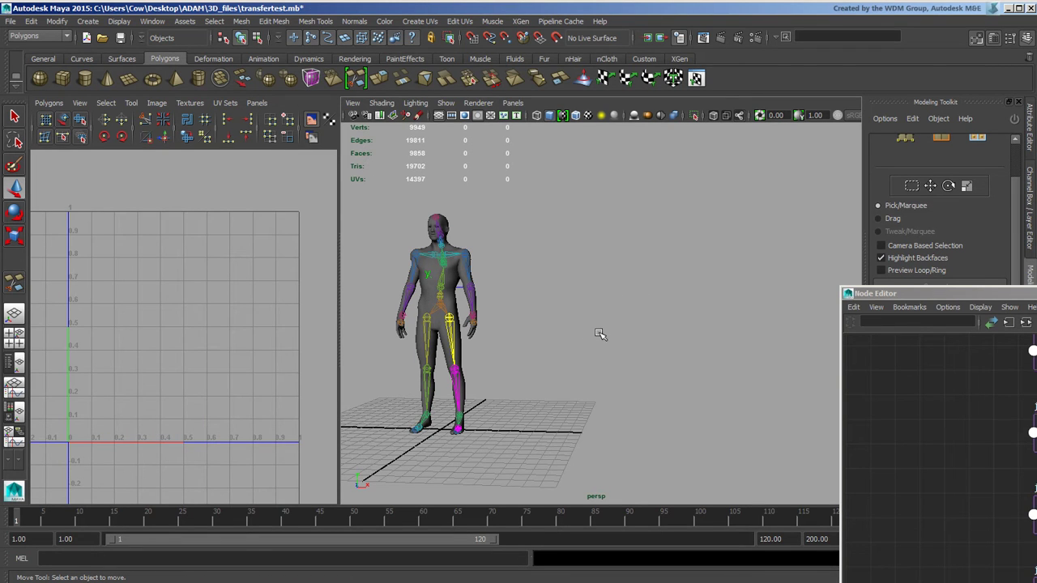
Undo the deletion of the unrigged copy and the disconnection of its Out Mesh from tweak1
key("ctrl+z")
key("ctrl+z")
key("ctrl+z")
key("ctrl+z")
key("ctrl+z")
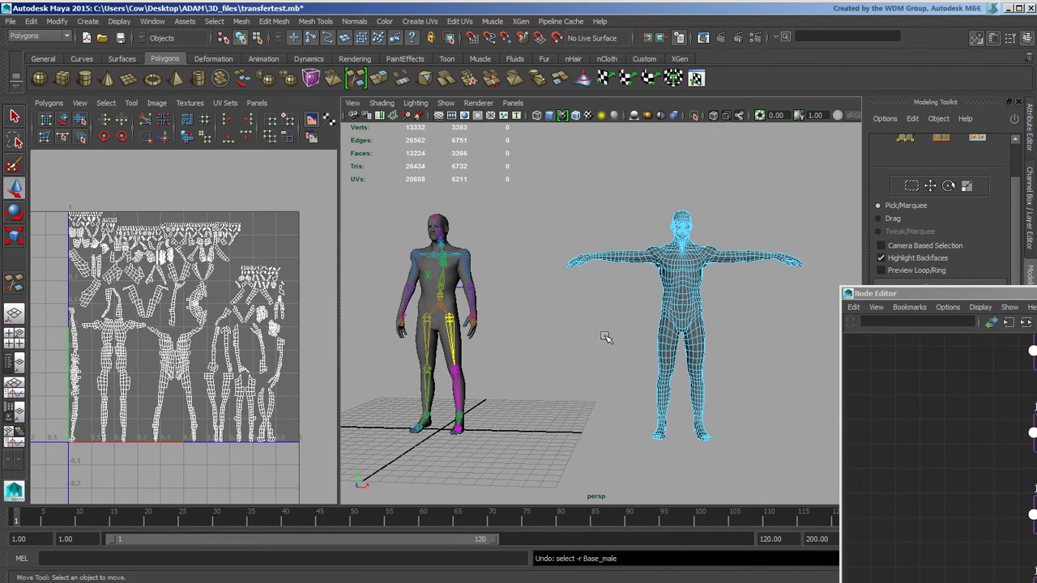
Bring the Node Editor into view, place Base_male1Shape beside tweak1's input side, and uncover the viewport again
left_click_drag(952, 302, 259, 92)
left_click_drag(615, 251, 624, 293)
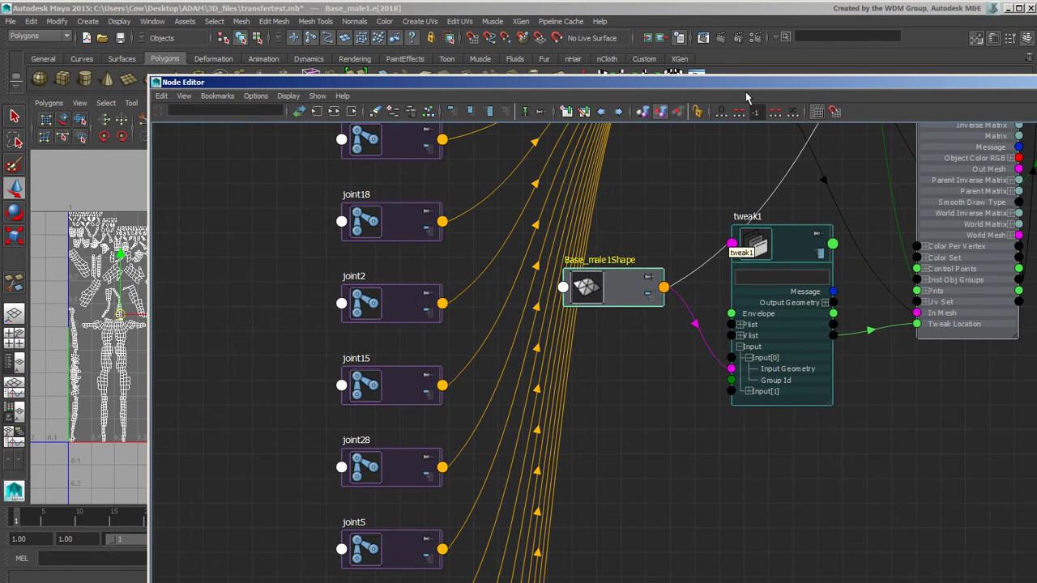
left_click_drag(742, 85, 636, 562)
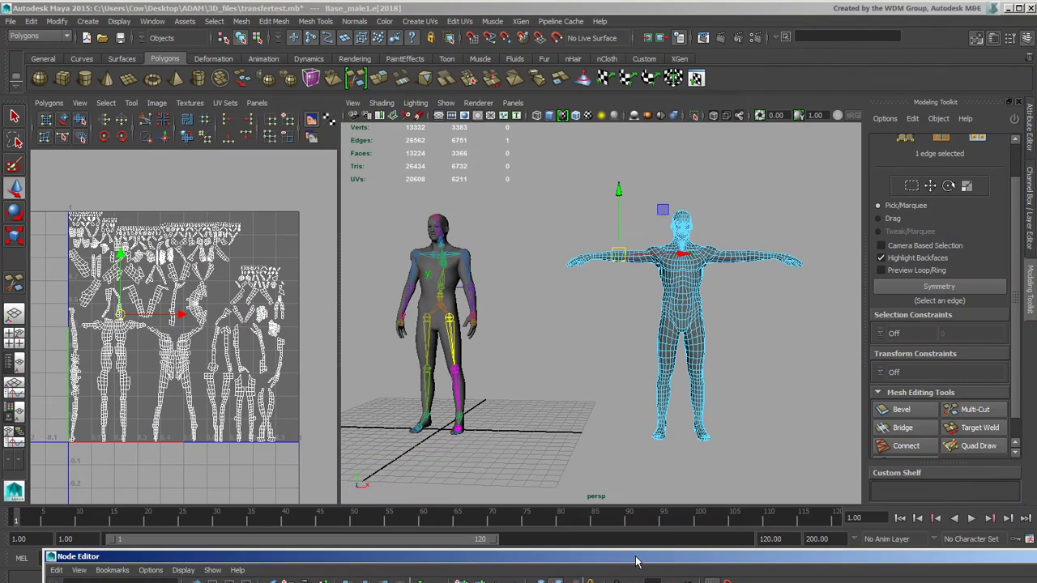
Turn on Intermediate Object for Base_male1Shape, return to object selection mode, and clear the selection
left_click(1031, 221)
left_click(1031, 136)
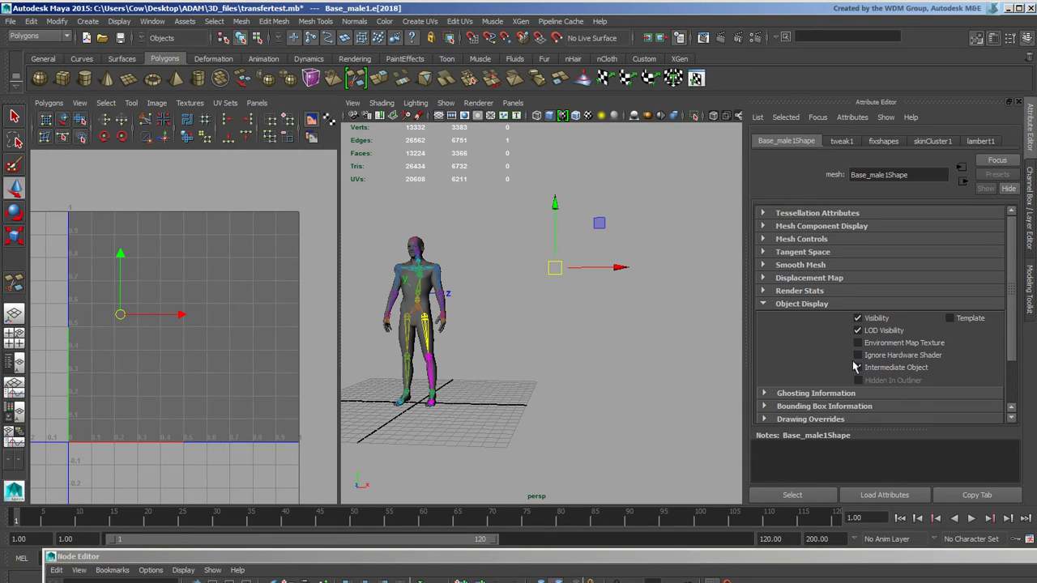
left_click(240, 37)
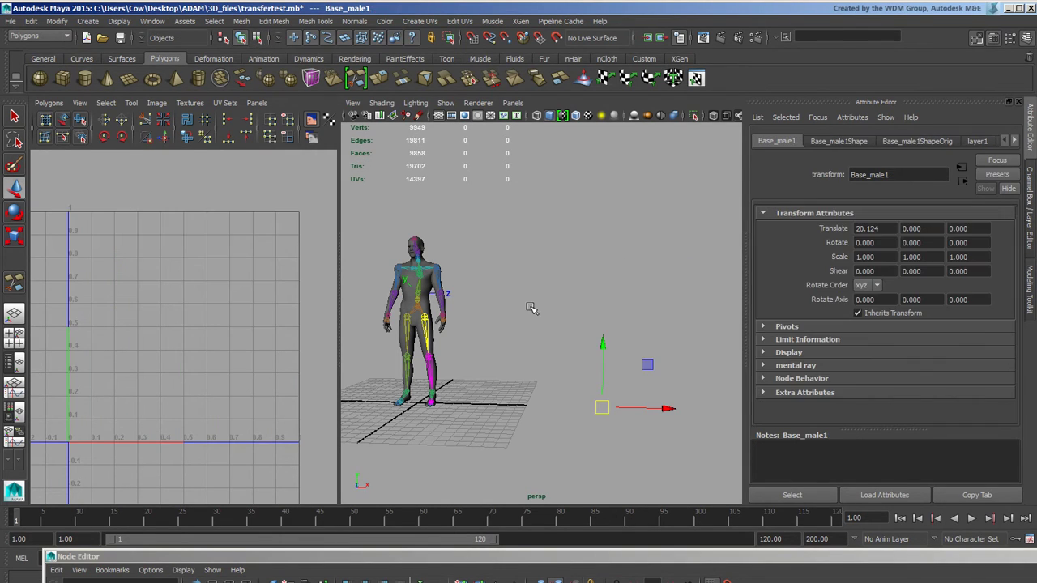
left_click_drag(567, 292, 656, 330)
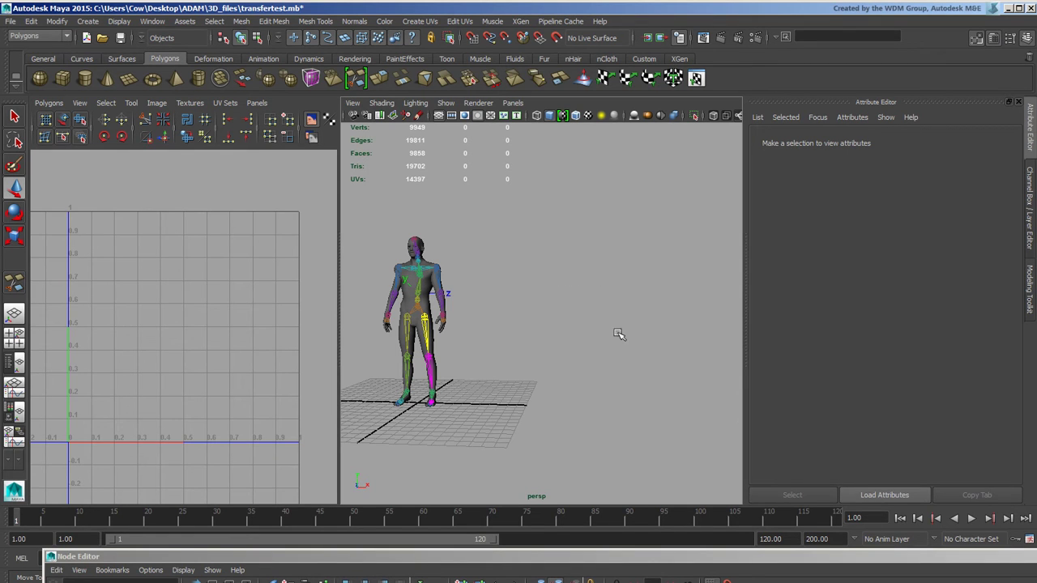
Check the Base_male1Shape and tweak1 nodes in the Node Editor, and inspect the rigged body in the viewport
left_click_drag(570, 556, 590, 362)
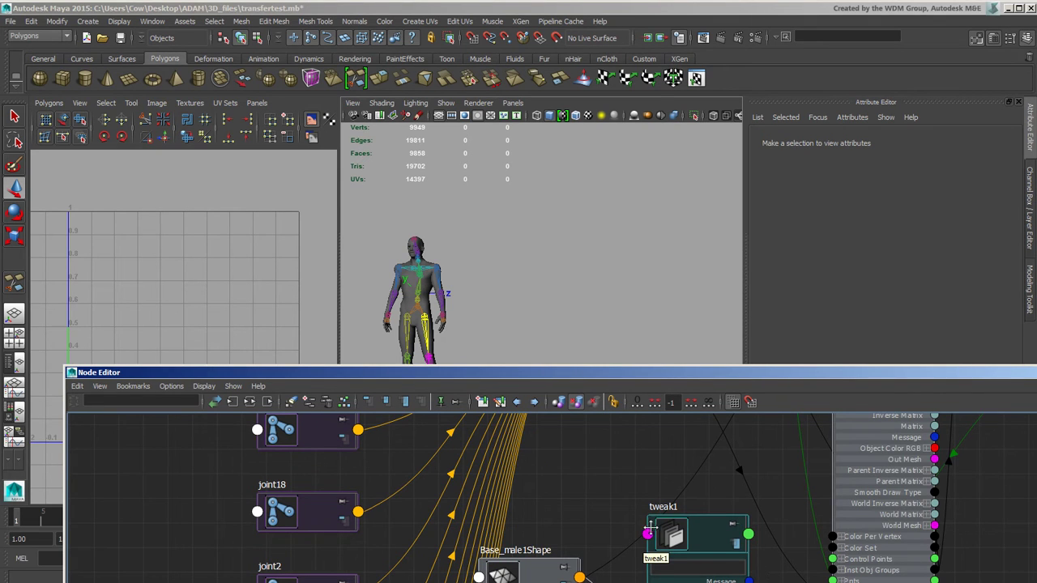
left_click_drag(612, 372, 632, 448)
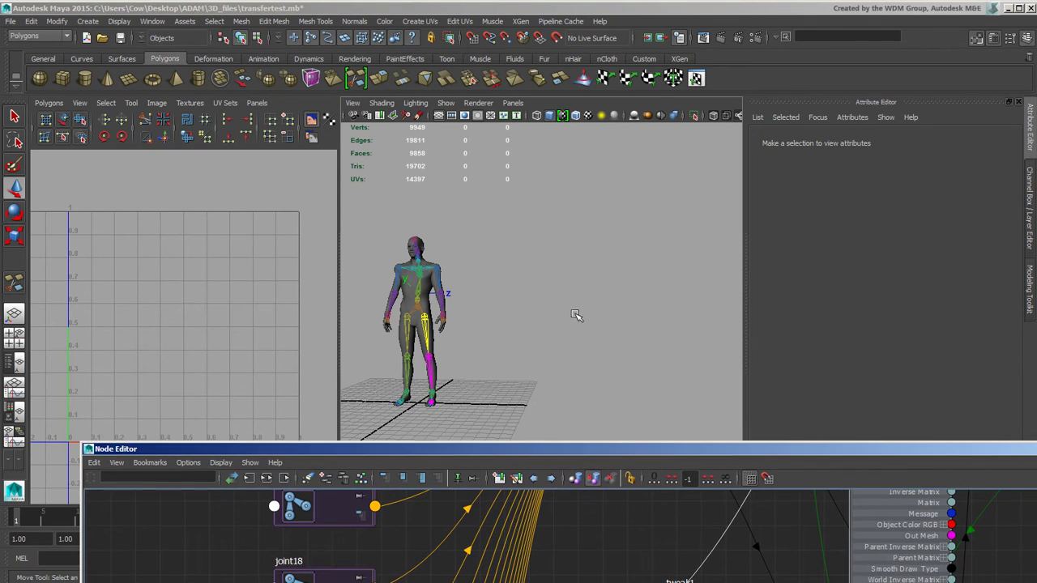
scroll(576, 315, "up", 6)
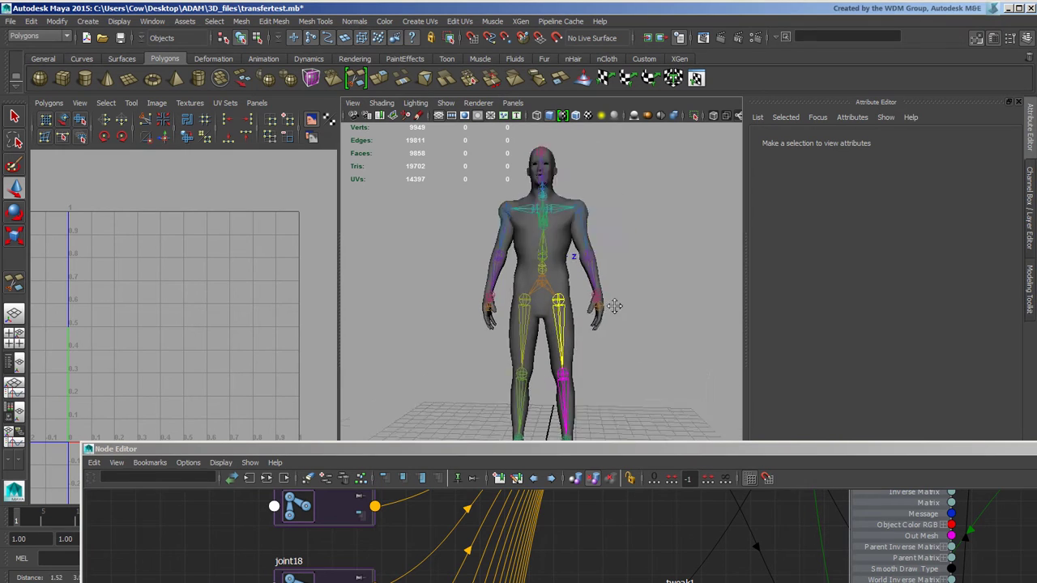
scroll(614, 306, "down", 5)
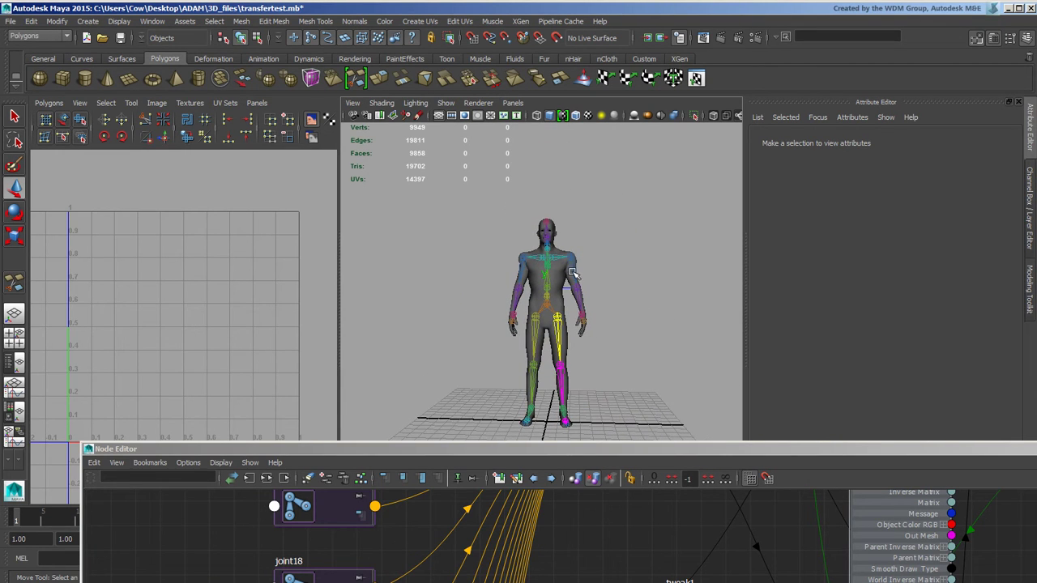
Select joint25 at the rigged body's shoulder, and clear the Node Editor away from the viewport
left_click(572, 273)
left_click(644, 296)
left_click(523, 275)
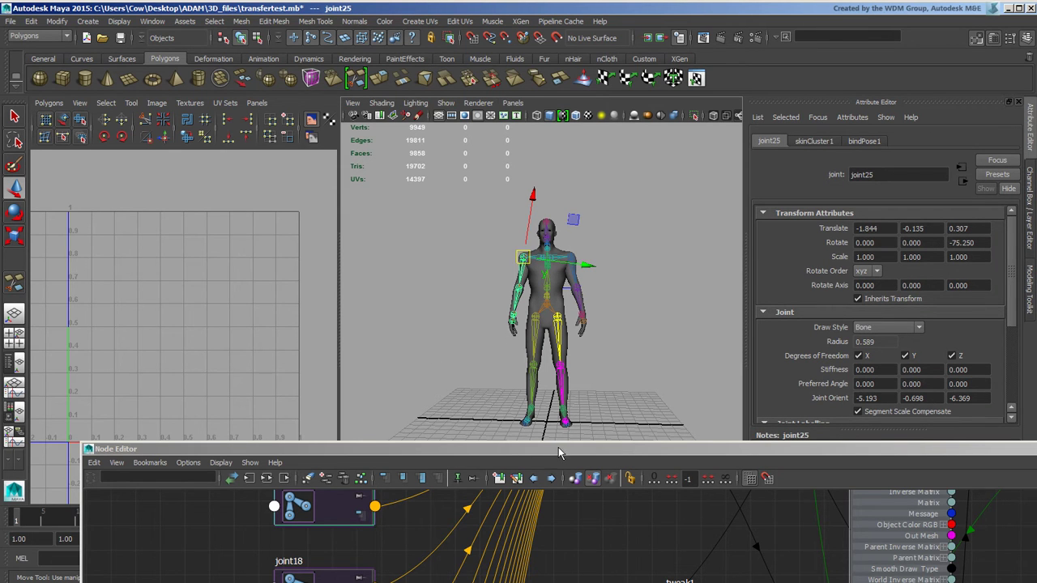
left_click_drag(559, 447, 1036, 239)
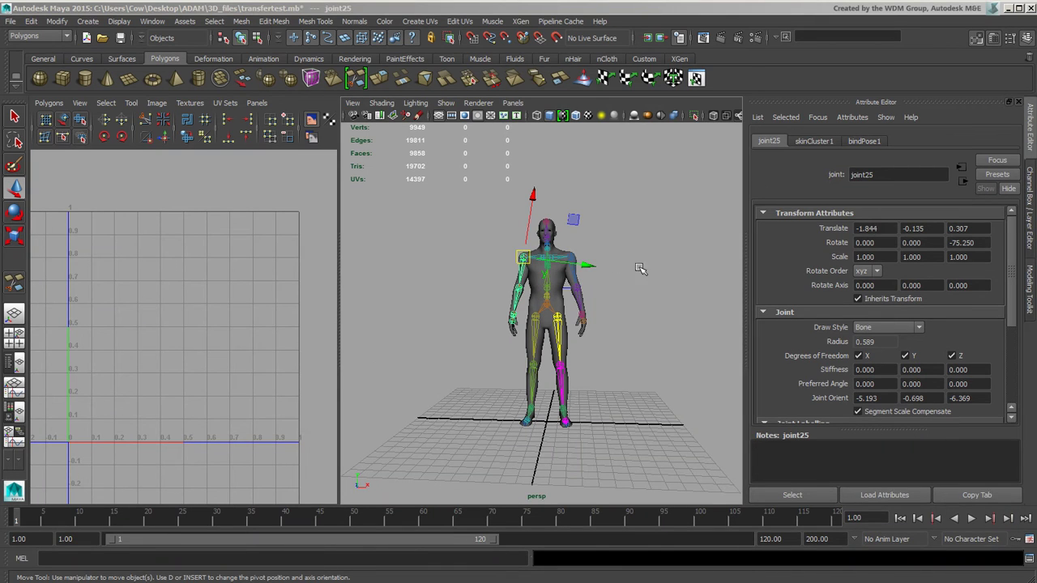
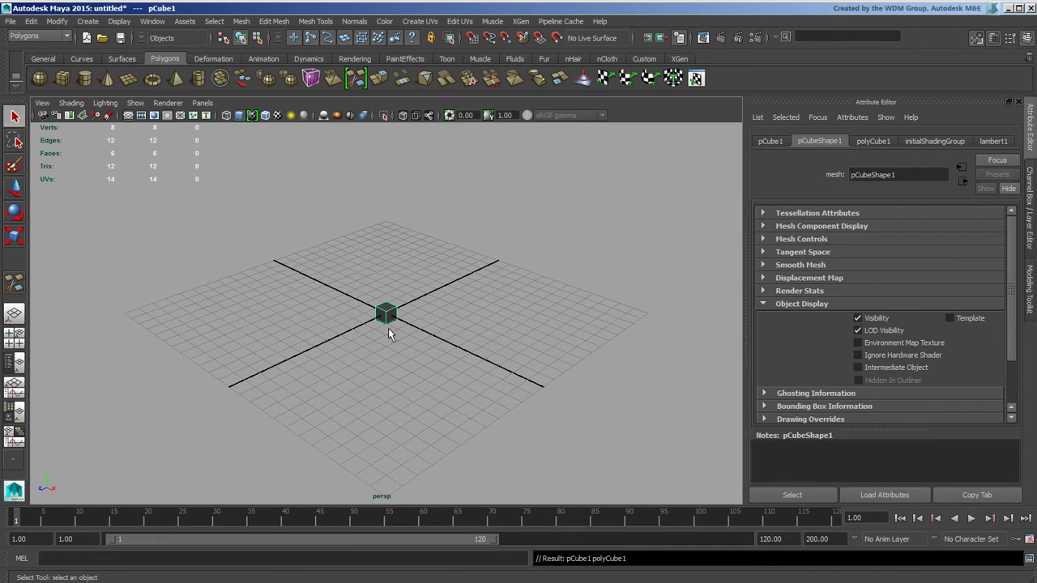
Extrude the cube's top face upward three times to form a tall segmented column
scroll(389, 334, "up", 6)
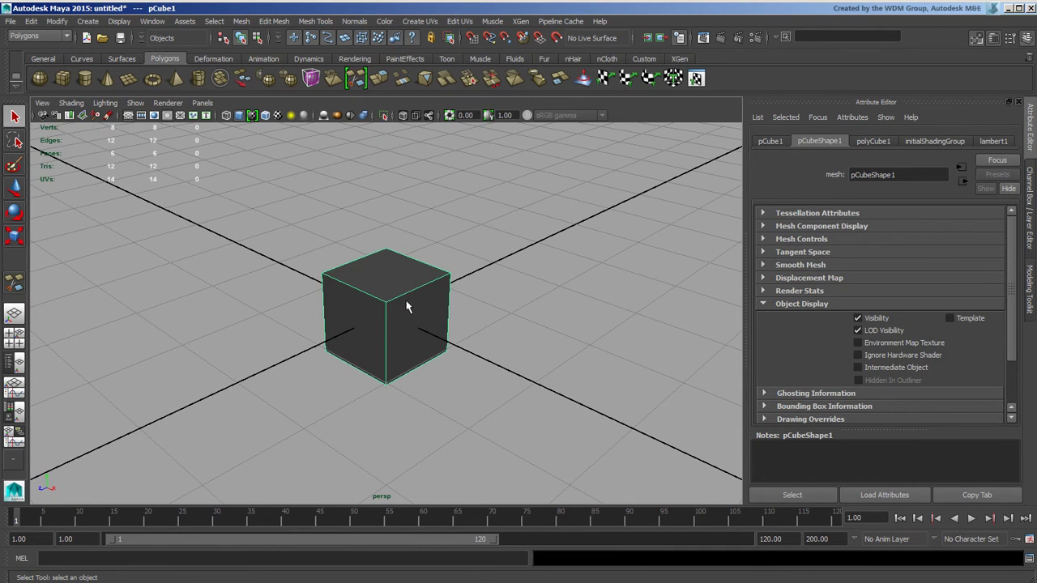
key("F11")
left_click(394, 282)
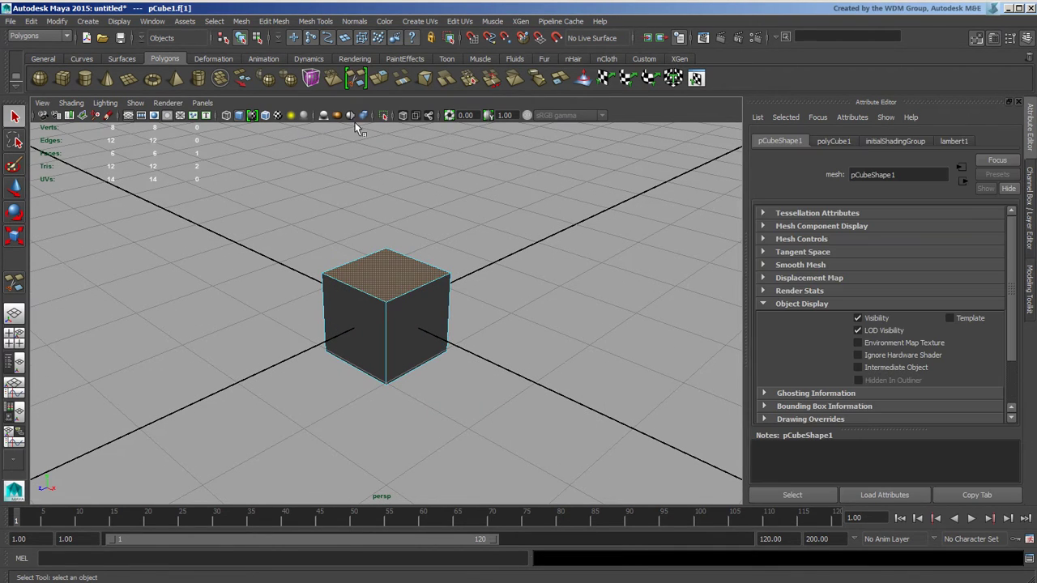
left_click(378, 78)
left_click_drag(387, 241, 388, 123)
left_click(378, 77)
key("ctrl+e")
left_click_drag(507, 260, 379, 307, "alt")
left_click_drag(387, 165, 390, 151)
Insert one edge loop in each of the column's three extruded segments with Multi-Cut
left_click_drag(405, 199, 576, 325, "alt")
left_click(1030, 292)
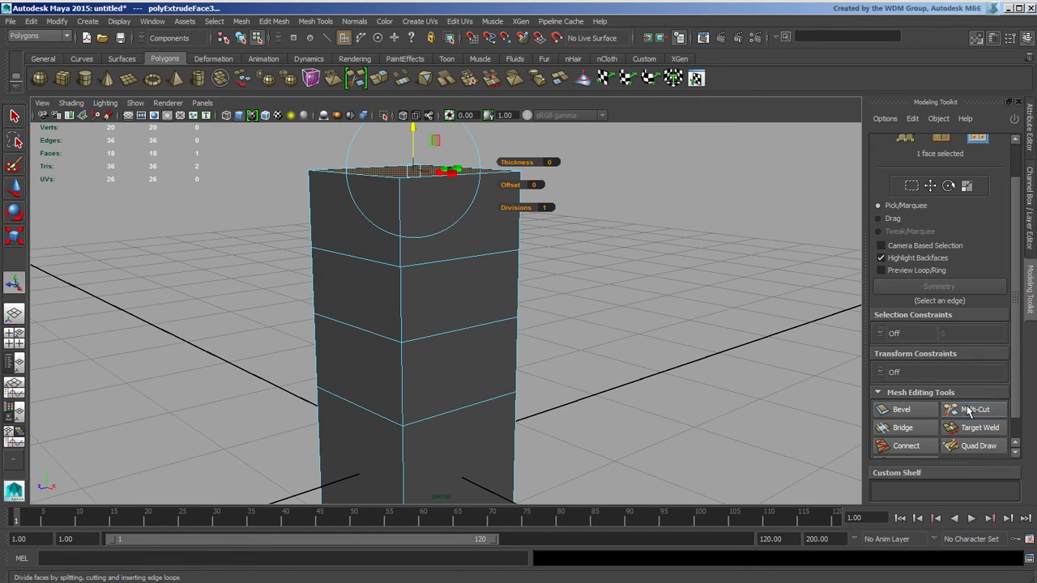
left_click(977, 411)
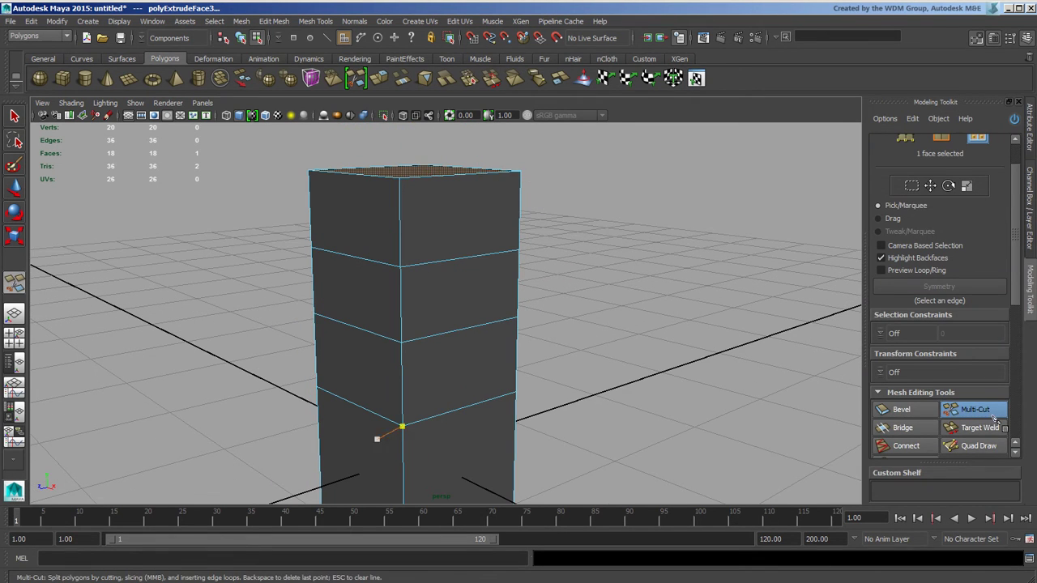
left_click(400, 221, "ctrl")
left_click(414, 305, "ctrl")
left_click(414, 366, "ctrl")
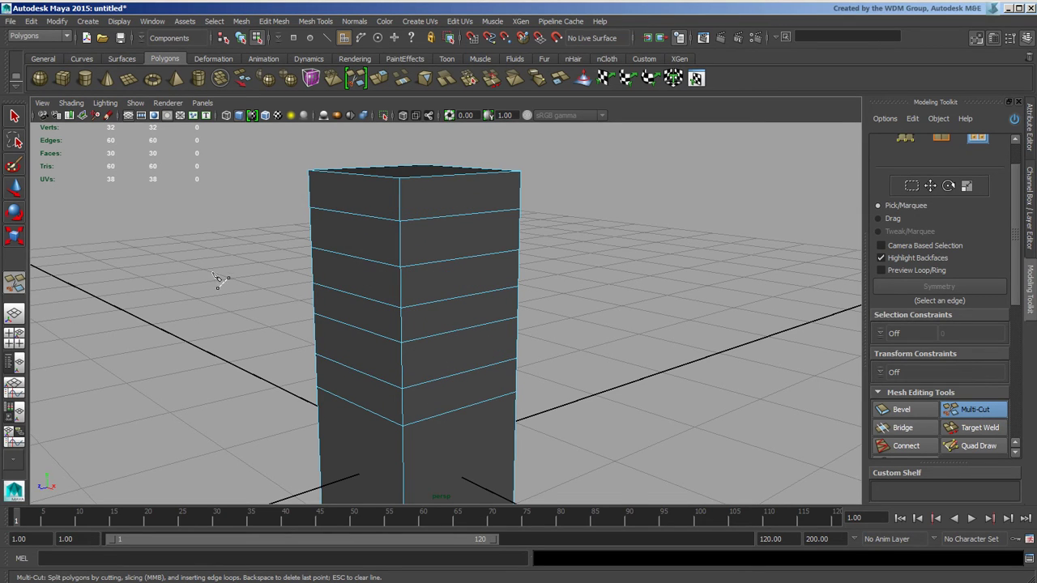
Return the column to object selection and display its transform channels and construction history inputs
left_click_drag(463, 300, 653, 302, "alt")
right_click_drag(652, 302, 530, 282, "alt")
middle_click_drag(530, 282, 511, 262, "alt")
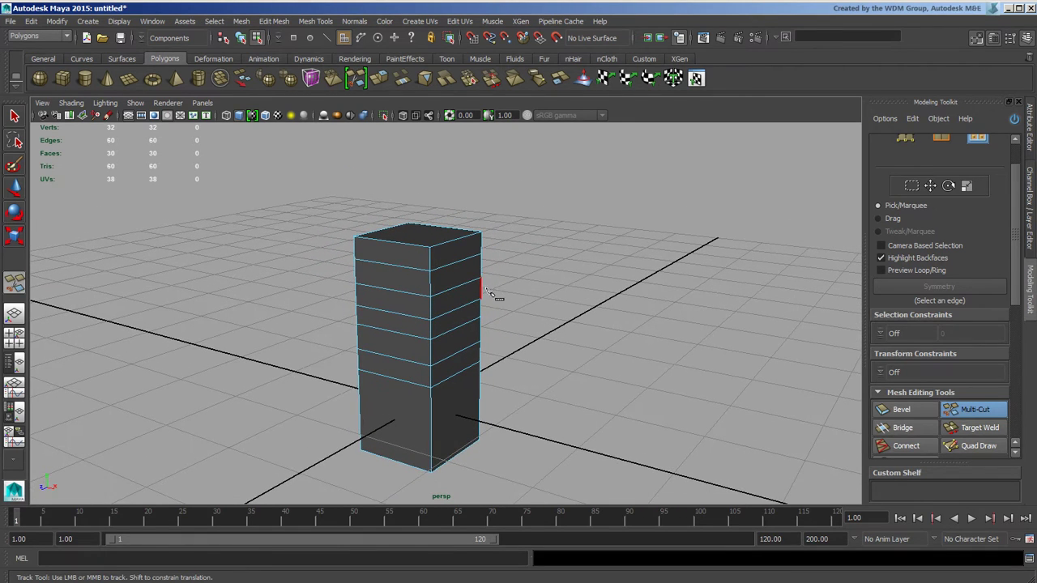
left_click(1027, 231)
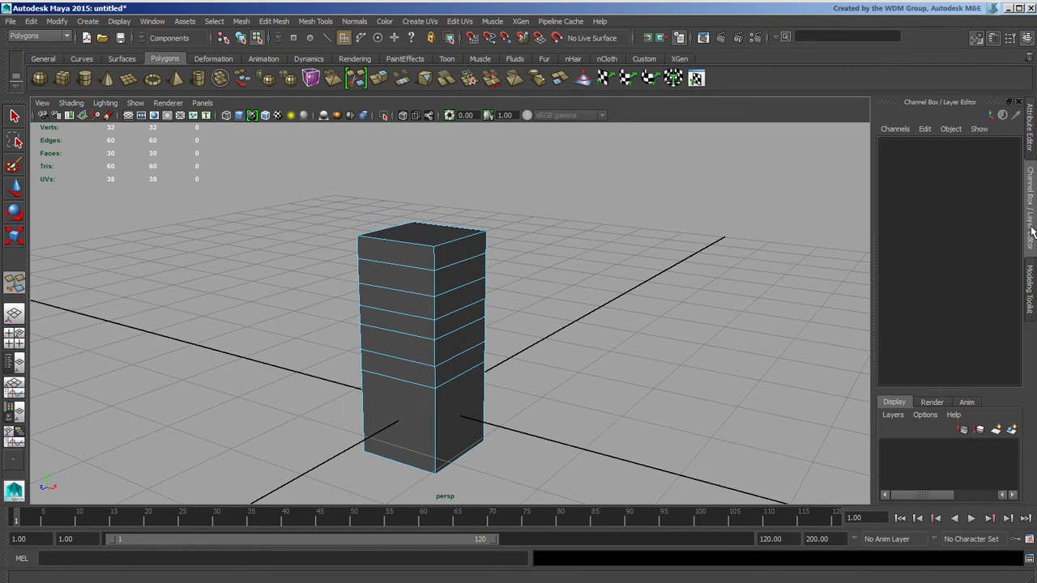
left_click(240, 38)
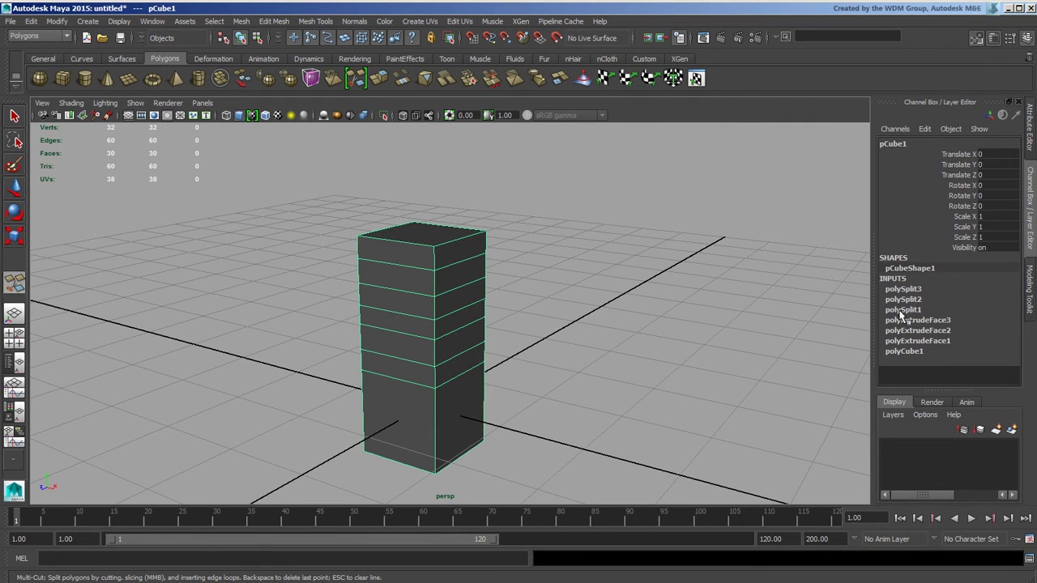
left_click(31, 21)
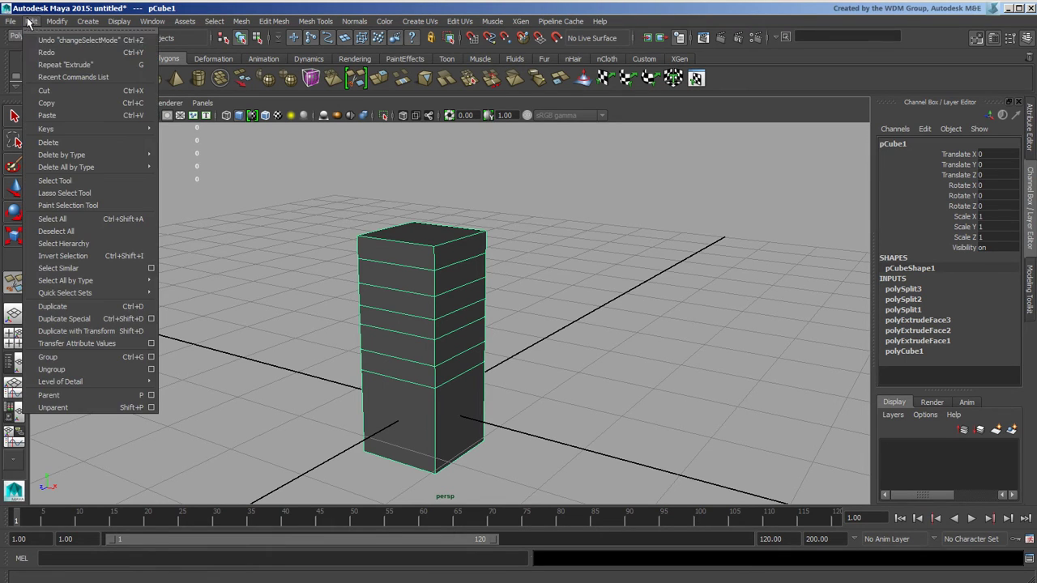
mouse_move(93, 157)
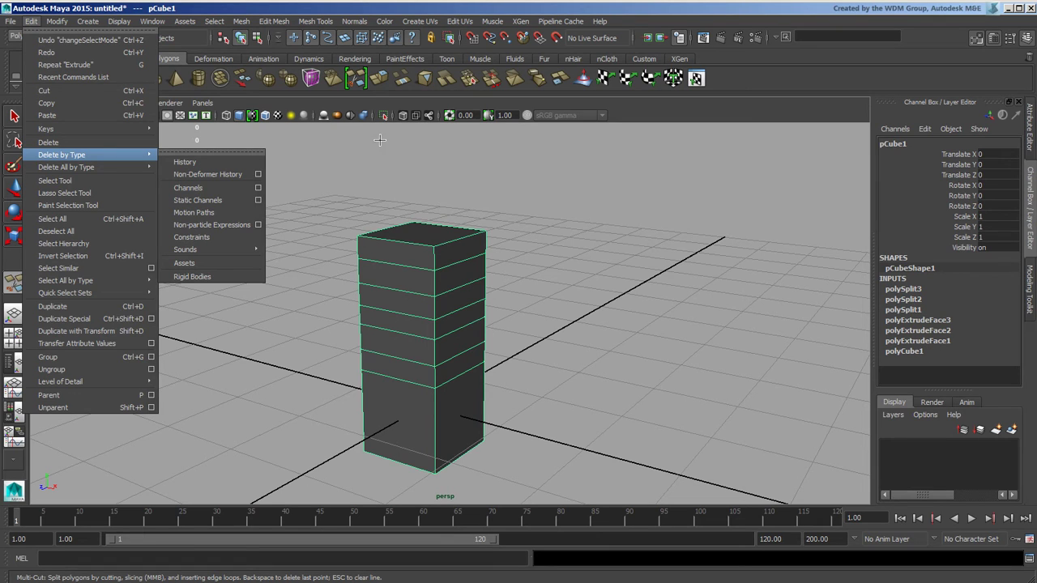
Try keying the Local Translate Z channel of polyExtrudeFace3, and undo the keyframe
left_click(932, 321)
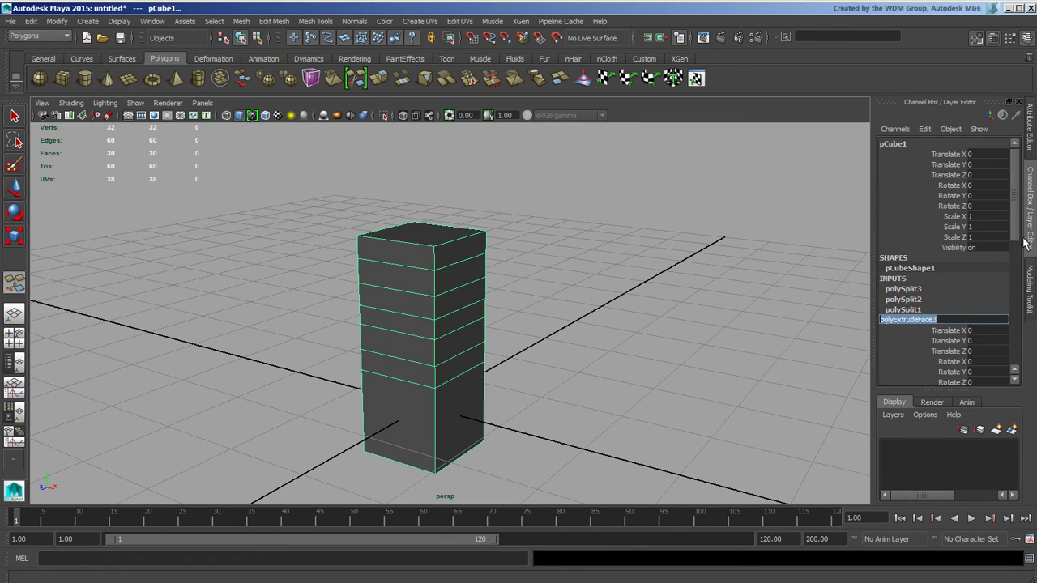
scroll(1012, 231, "down", 2)
left_click_drag(1013, 231, 1012, 312)
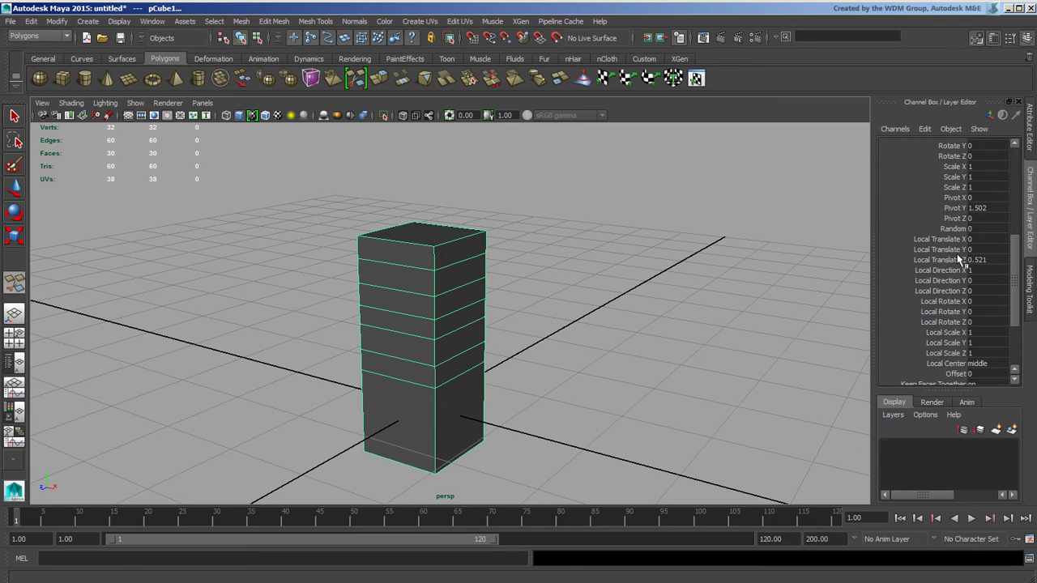
left_click(947, 264)
right_click(943, 265)
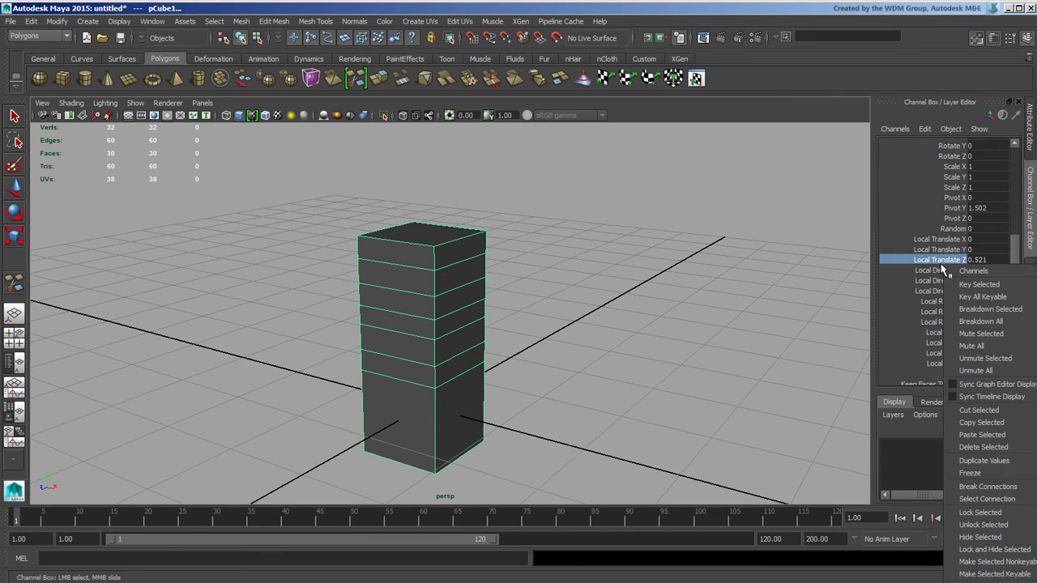
left_click(1008, 290)
left_click(696, 266)
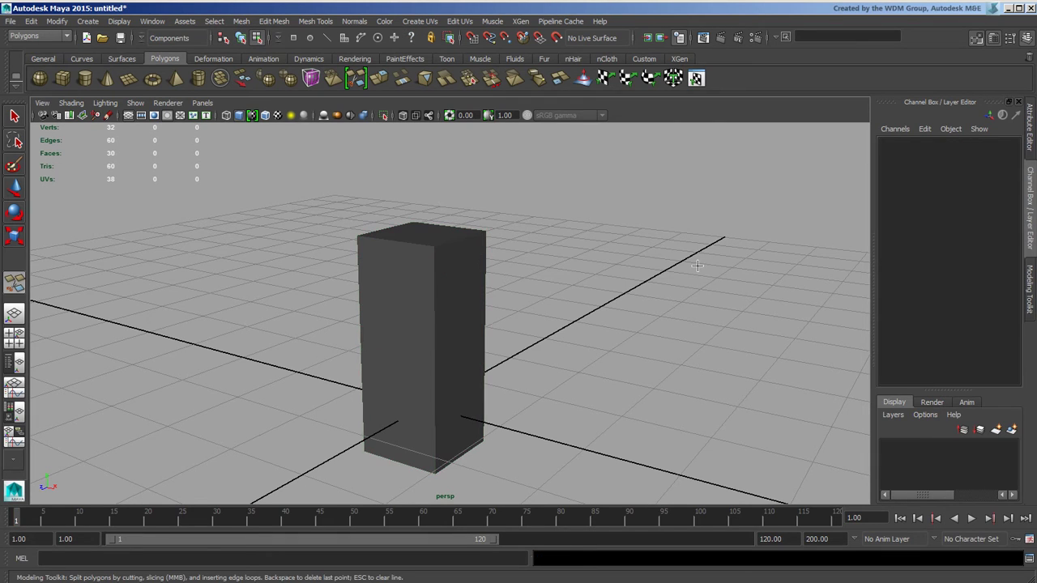
key("ctrl+z")
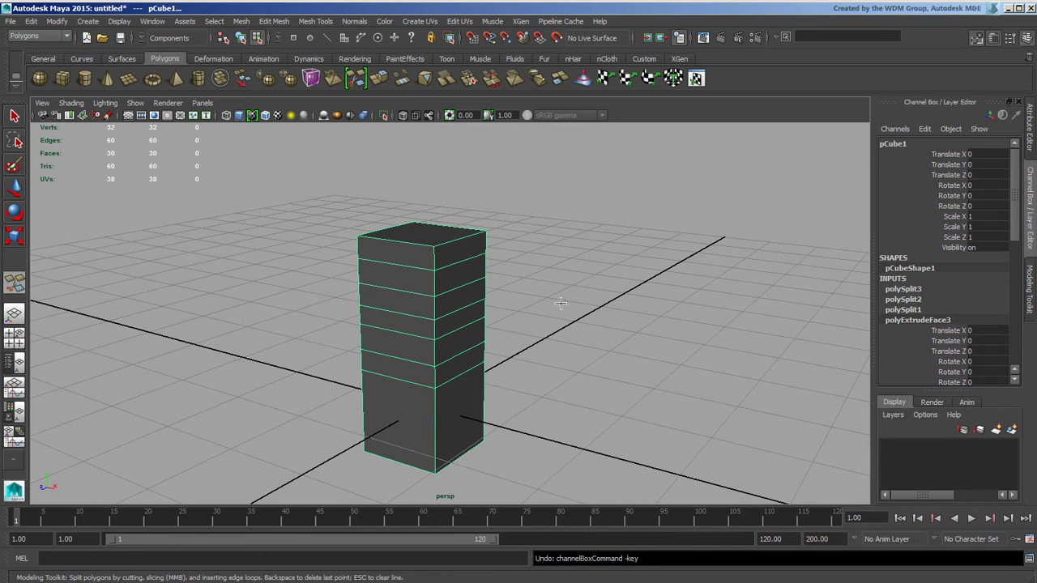
Inspect the edge and subdivision settings of polySplit3 in the column's construction history
middle_click_drag(564, 308, 605, 308, "alt")
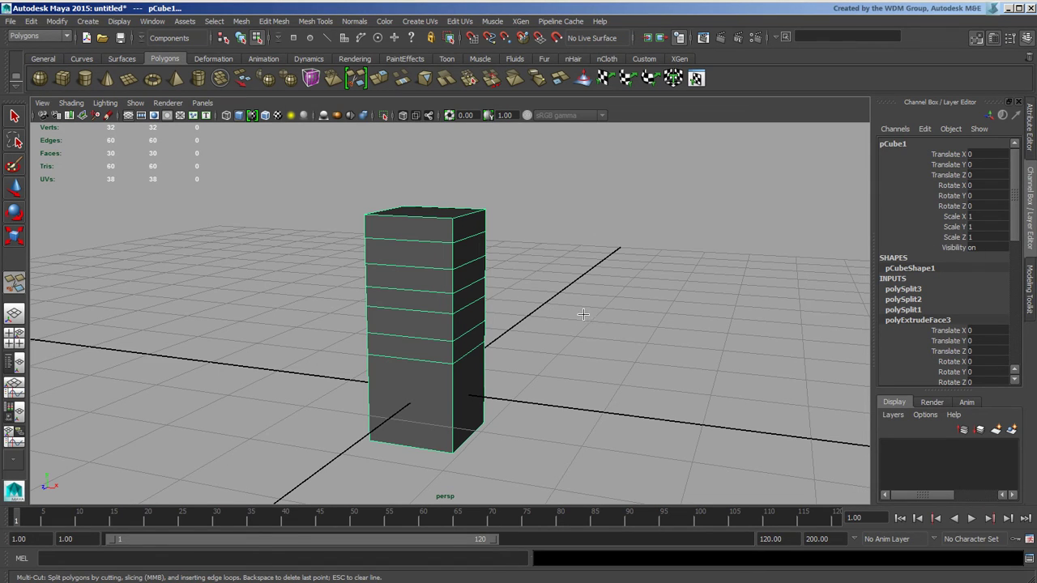
left_click_drag(1019, 211, 1011, 239)
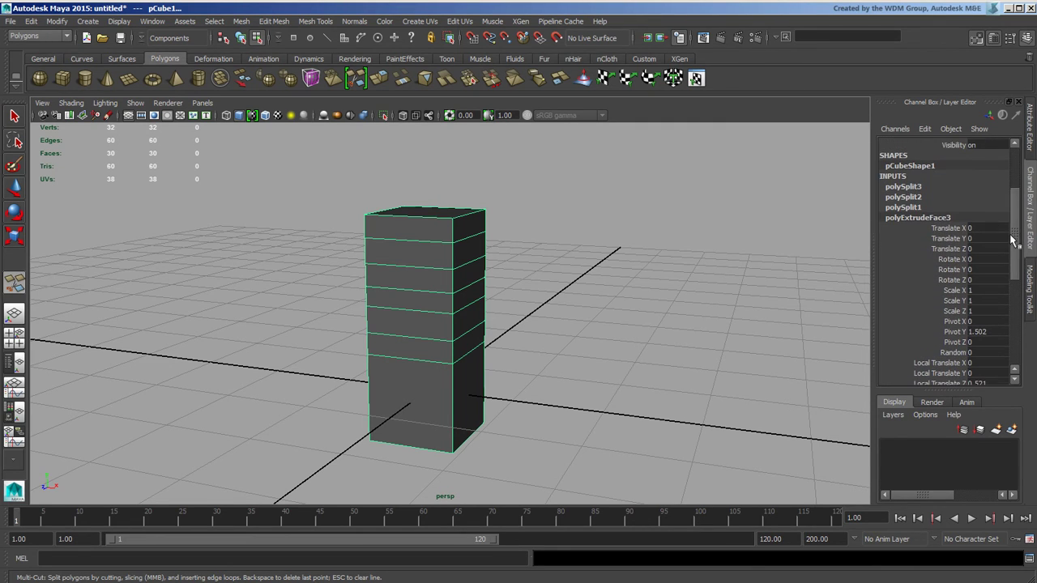
left_click(918, 187)
left_click_drag(1019, 250, 1020, 174)
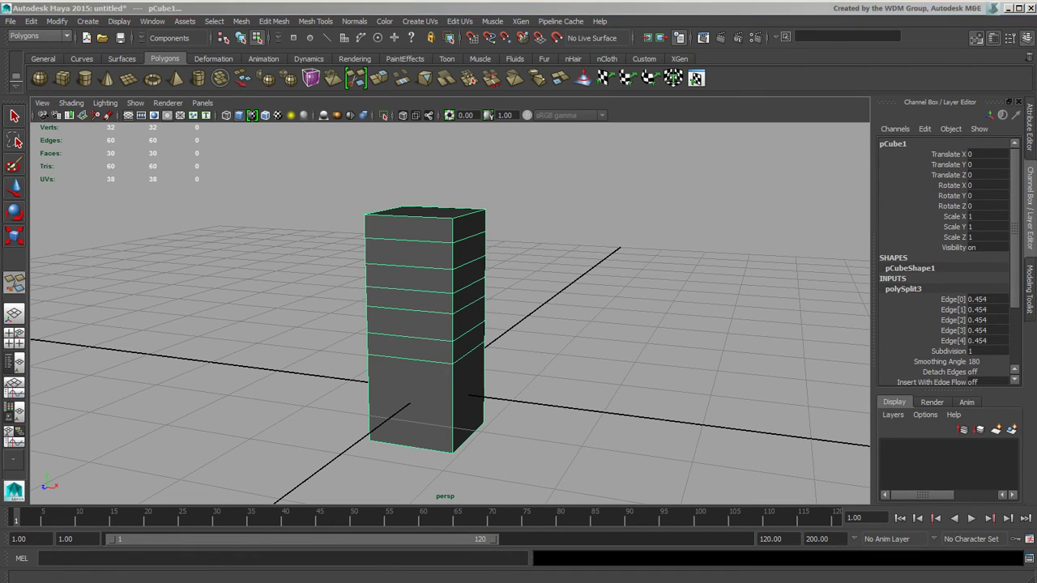
Open the Node Editor and graph the column's input and output connections
left_click(241, 21)
mouse_move(152, 22)
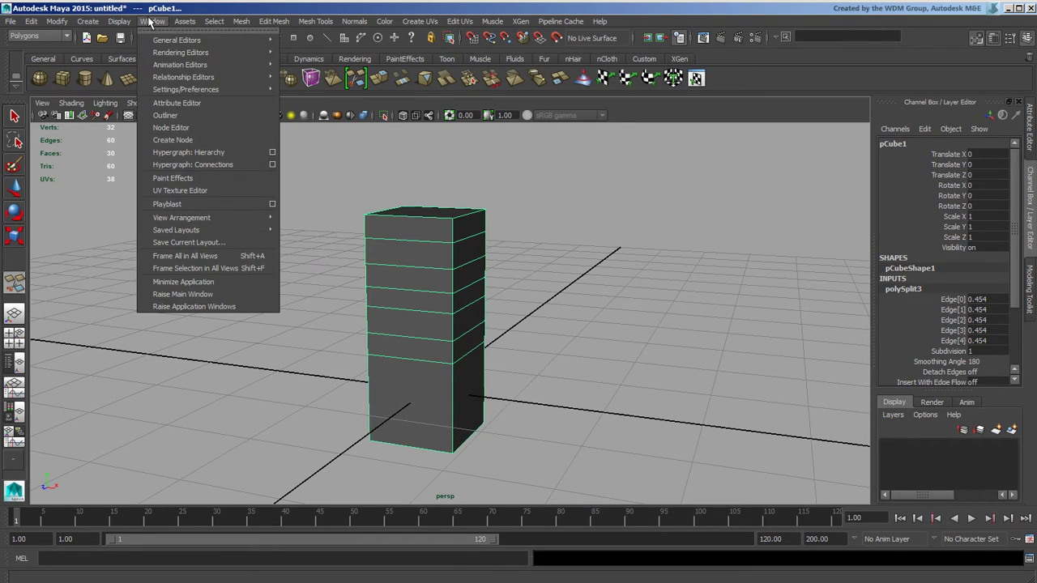
mouse_move(229, 64)
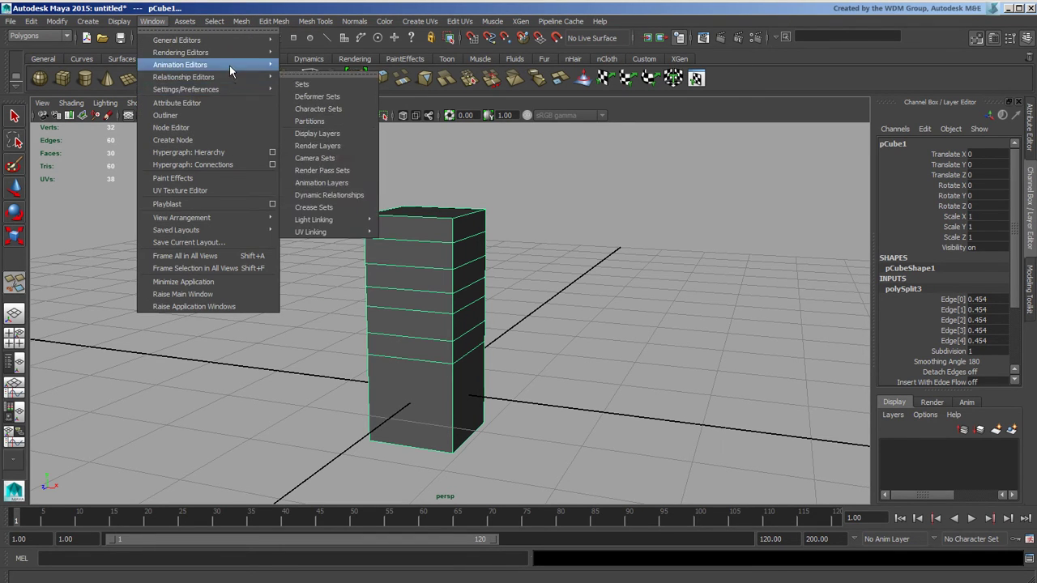
left_click(224, 128)
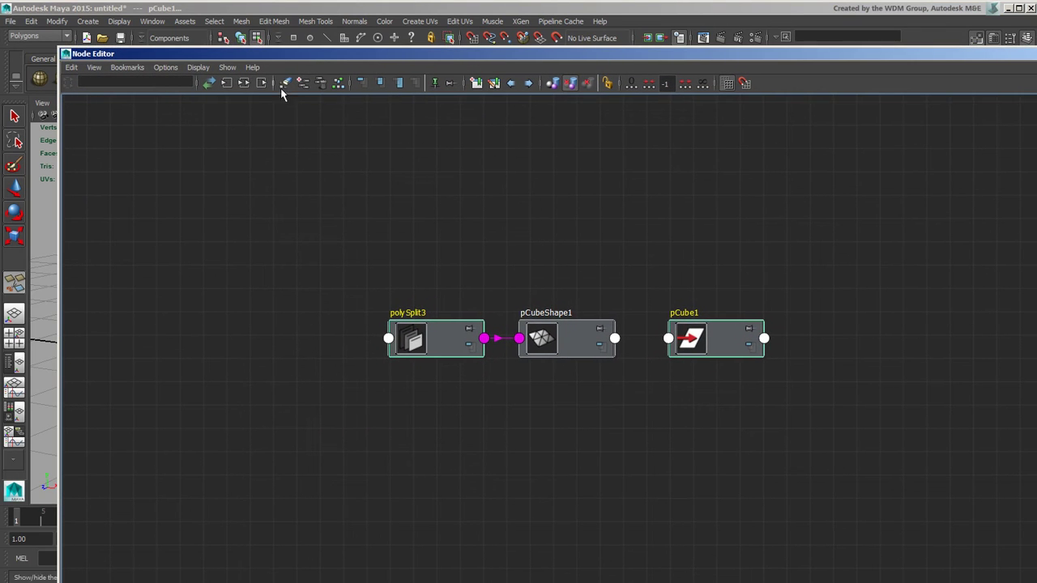
left_click(244, 83)
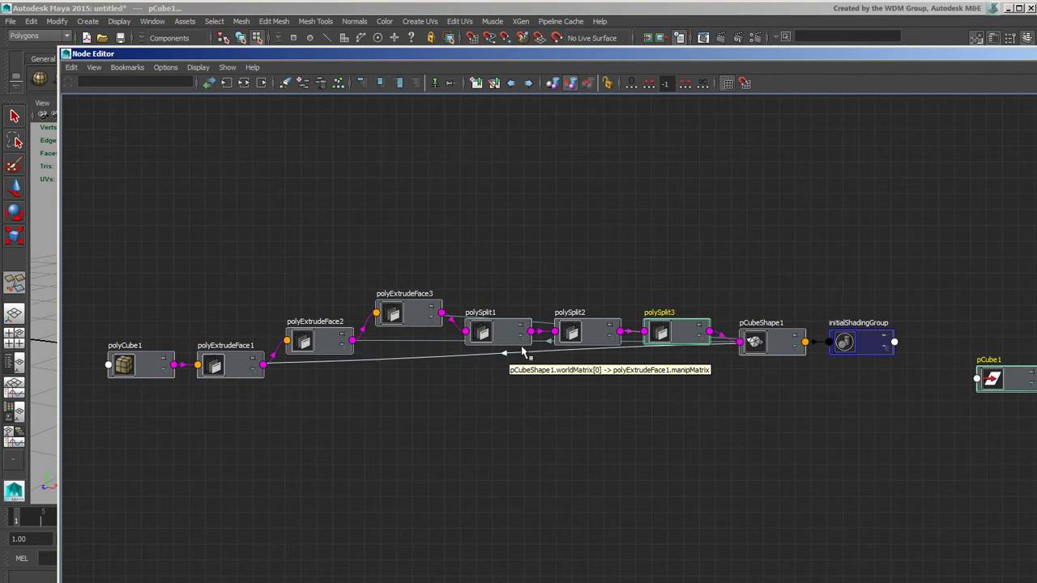
left_click_drag(618, 61, 650, 82)
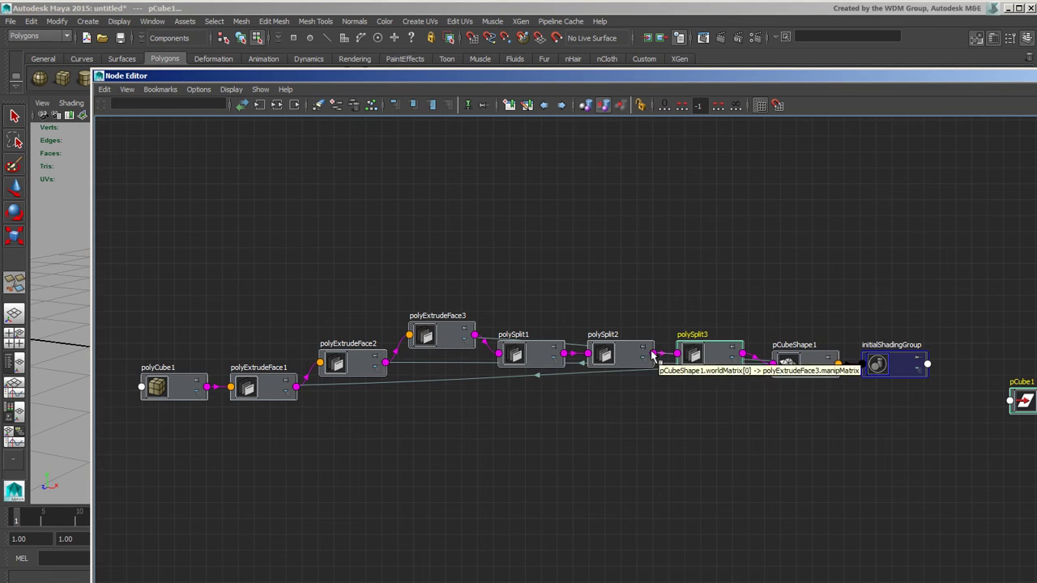
Create a polygon cube and move it beside the column to about 2.416 in Translate X
left_click_drag(594, 75, 672, 367)
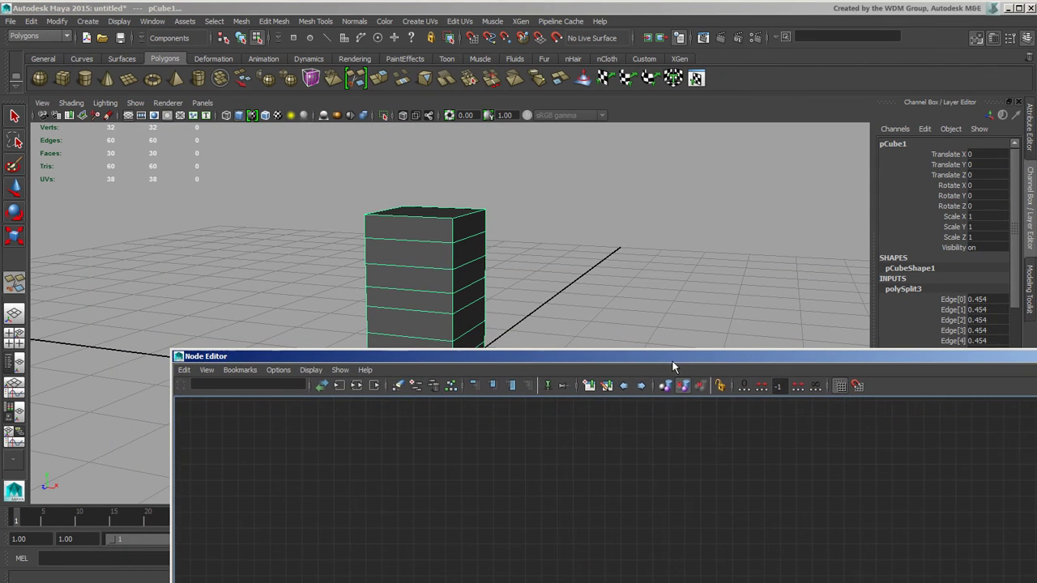
left_click(75, 88)
left_click_drag(538, 359, 526, 482)
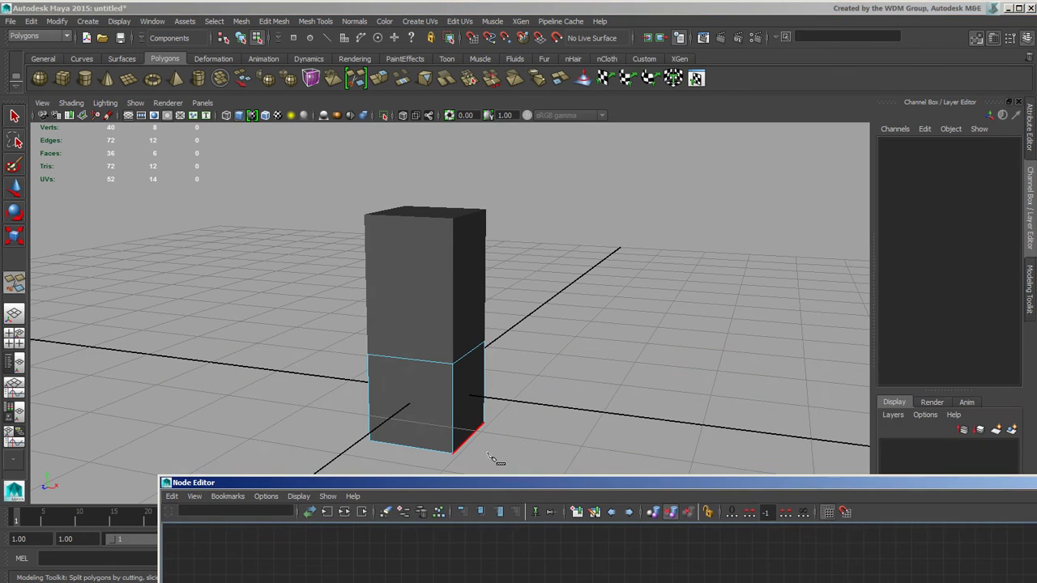
key("w")
left_click(243, 40)
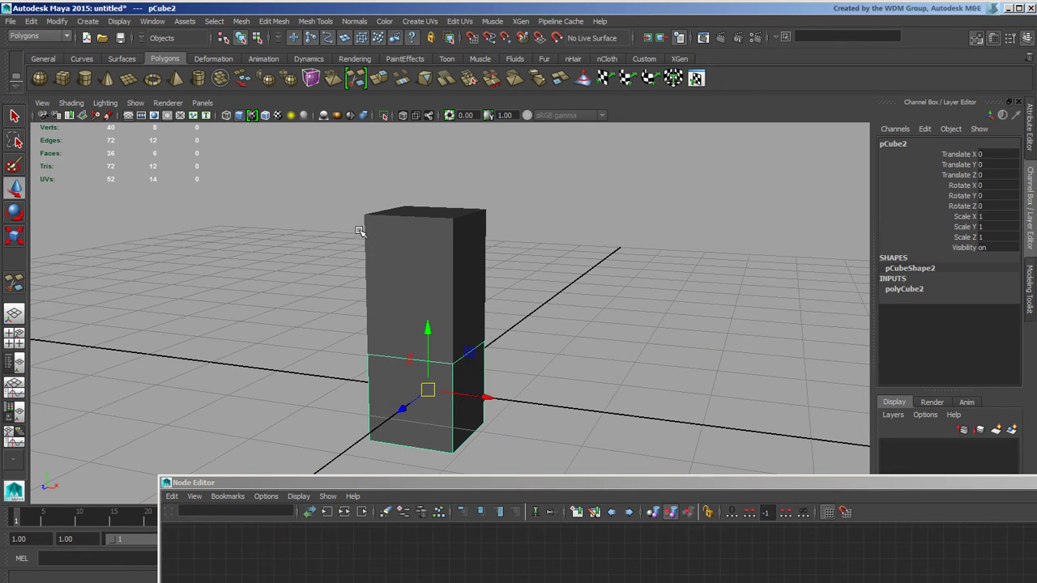
left_click_drag(487, 395, 711, 405)
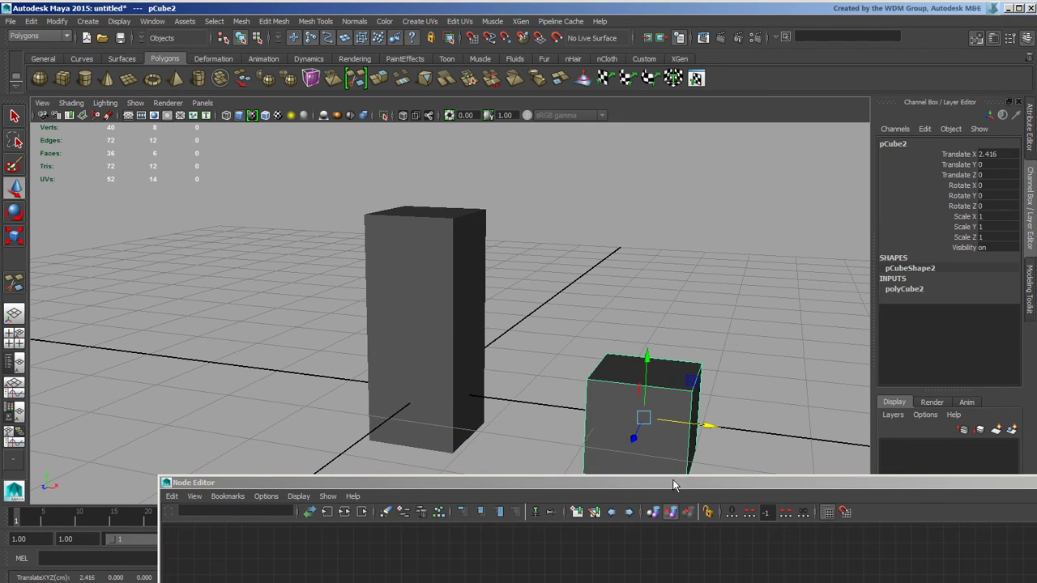
Arrange the new cube's polyCube2, pCubeShape2 and pCube2 nodes below the column's history chain in the Node Editor
left_click_drag(684, 486, 597, 101)
left_click_drag(630, 405, 484, 485)
left_click(633, 428)
left_click_drag(634, 428, 540, 439)
left_click_drag(636, 463, 411, 449)
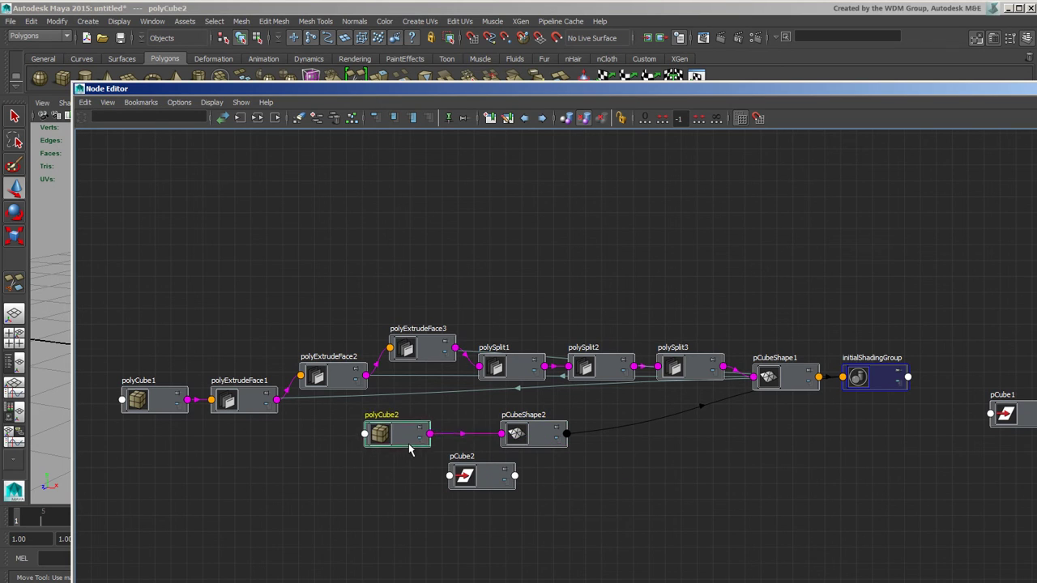
Delete the construction history of the new cube
left_click_drag(604, 89, 620, 475)
left_click(31, 21)
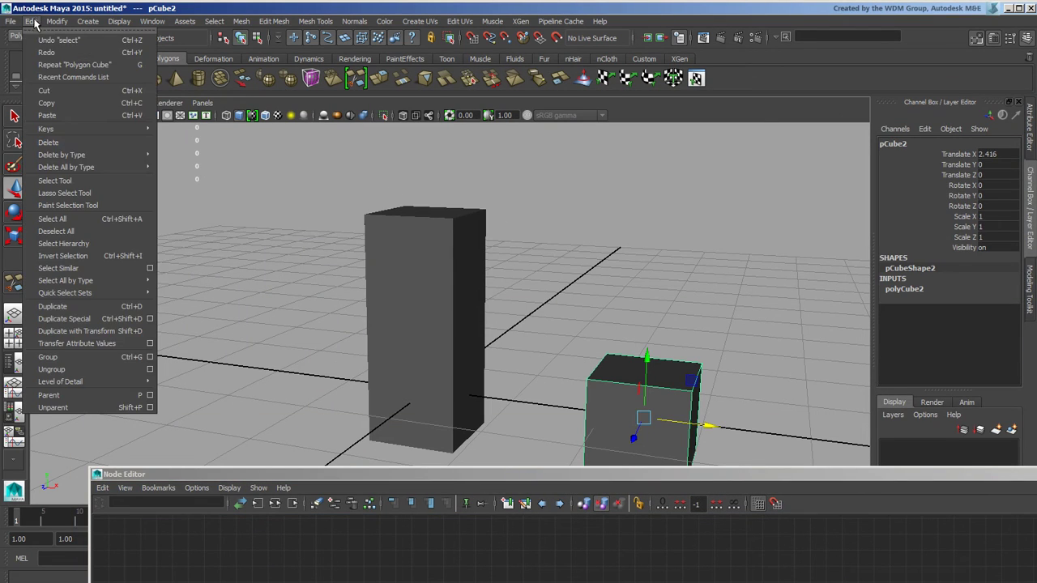
mouse_move(113, 155)
left_click(194, 166)
Place the pCubeShape2 and pCube2 nodes beneath the polyExtrudeFace3 and polySplit1 nodes in the Node Editor
left_click_drag(718, 478, 640, 97)
left_click_drag(477, 451, 521, 474)
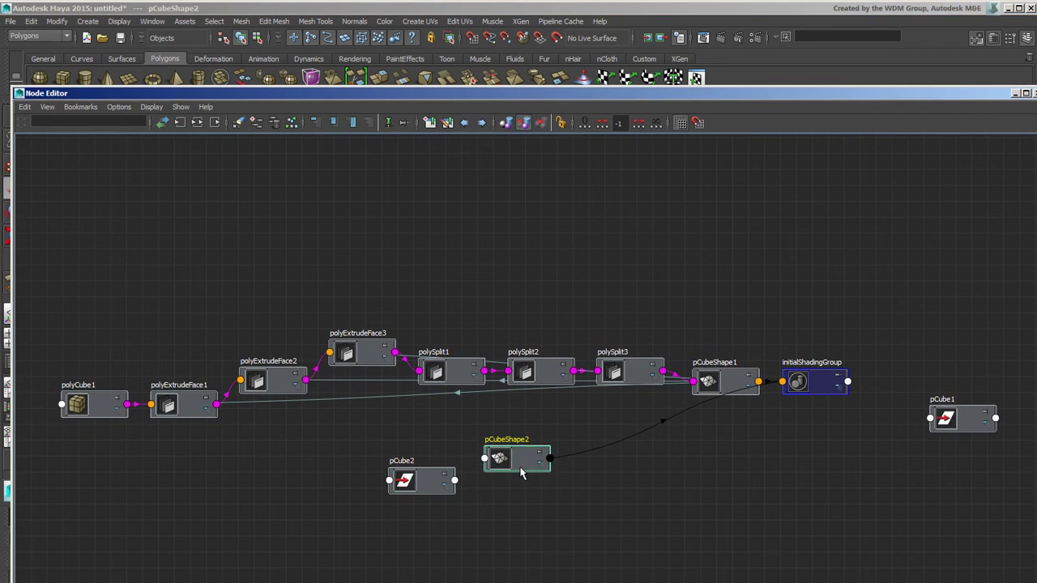
left_click_drag(428, 490, 416, 505)
mouse_move(525, 474)
left_mouse_down()
mouse_move(538, 473)
mouse_move(525, 479)
left_mouse_up()
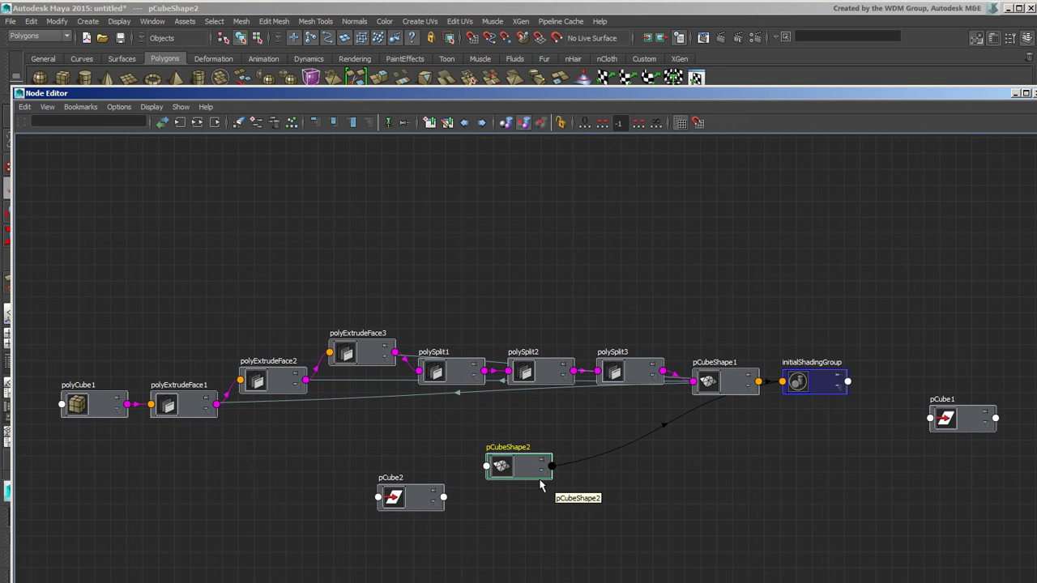
scroll(567, 440, "up", 5)
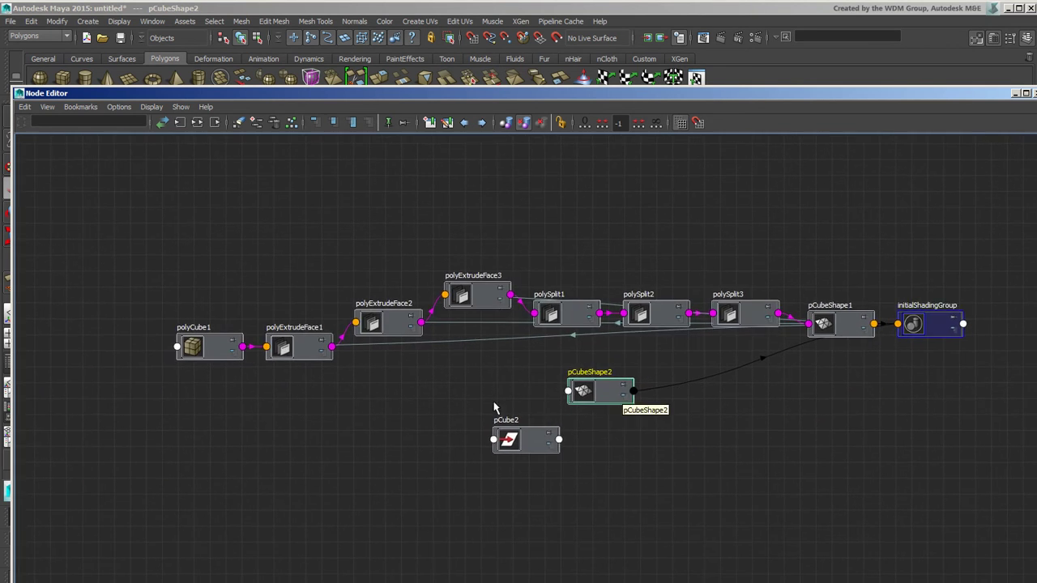
middle_click_drag(726, 411, 663, 539)
left_click_drag(720, 495, 561, 491)
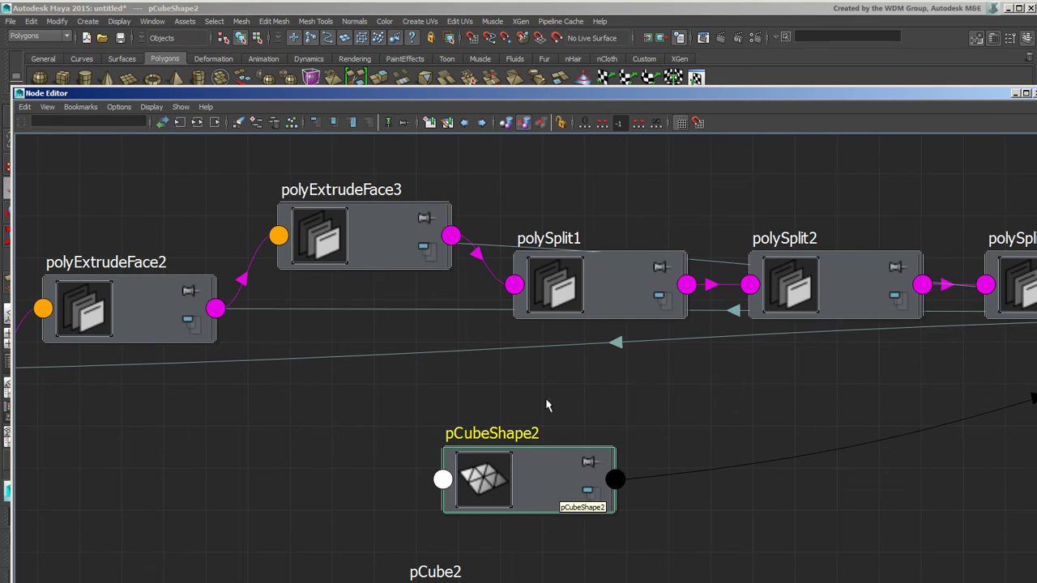
Expand the polyExtrudeFace3 and polySplit1 nodes to their full attribute lists, and space them apart
left_click(429, 251)
left_click(428, 251)
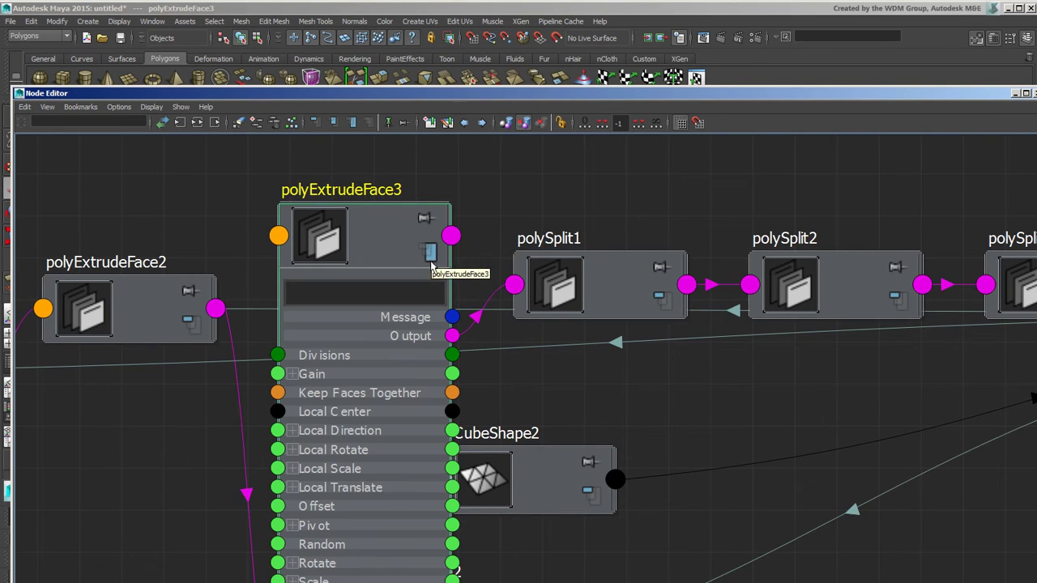
left_click_drag(390, 239, 339, 219)
left_click(611, 279)
left_click_drag(671, 311, 677, 276)
left_click(675, 271)
left_click(676, 271)
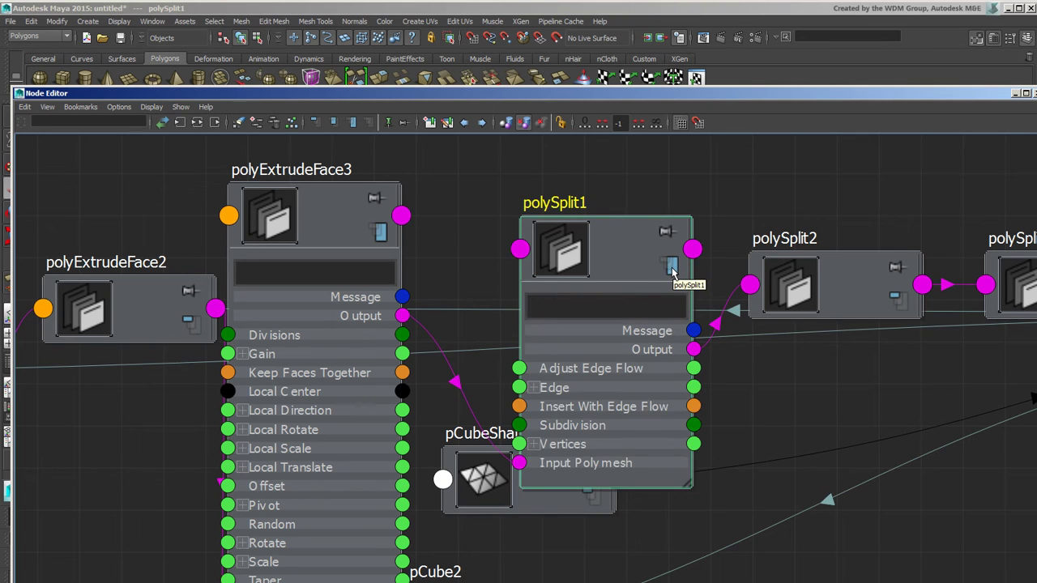
Expand pCubeShape2 to its full attribute list, and position it between polyExtrudeFace3 and polySplit1
left_click_drag(585, 498, 525, 475)
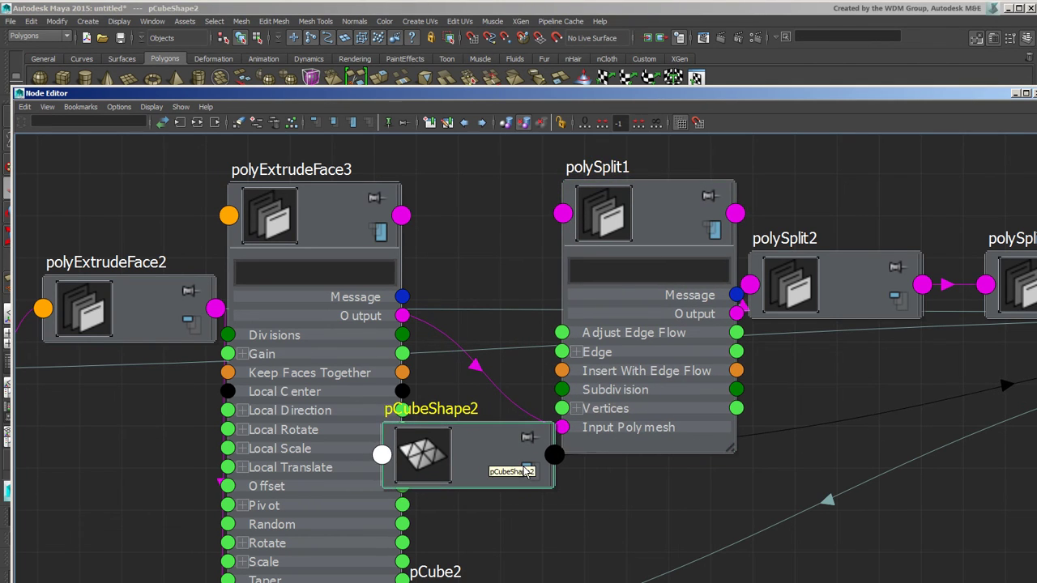
left_click(525, 470)
left_click(534, 473)
left_click_drag(356, 240, 305, 211)
left_click_drag(469, 469, 445, 264)
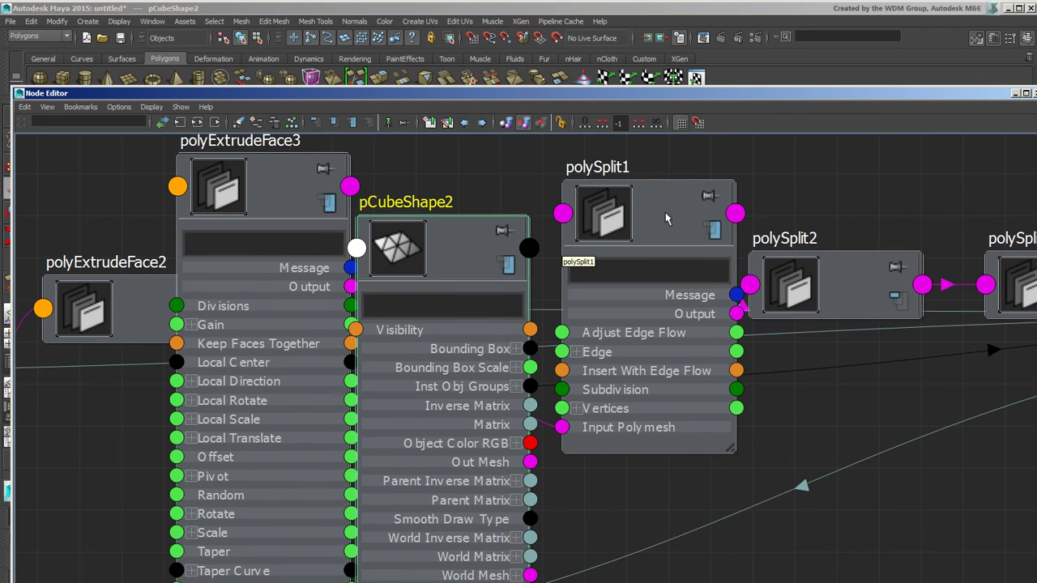
left_click_drag(672, 216, 776, 214)
left_click_drag(459, 250, 523, 183)
Connect polyExtrudeFace3's Output to pCubeShape2's In Mesh, and clear the Node Editor away from the viewport
left_click_drag(351, 286, 403, 582)
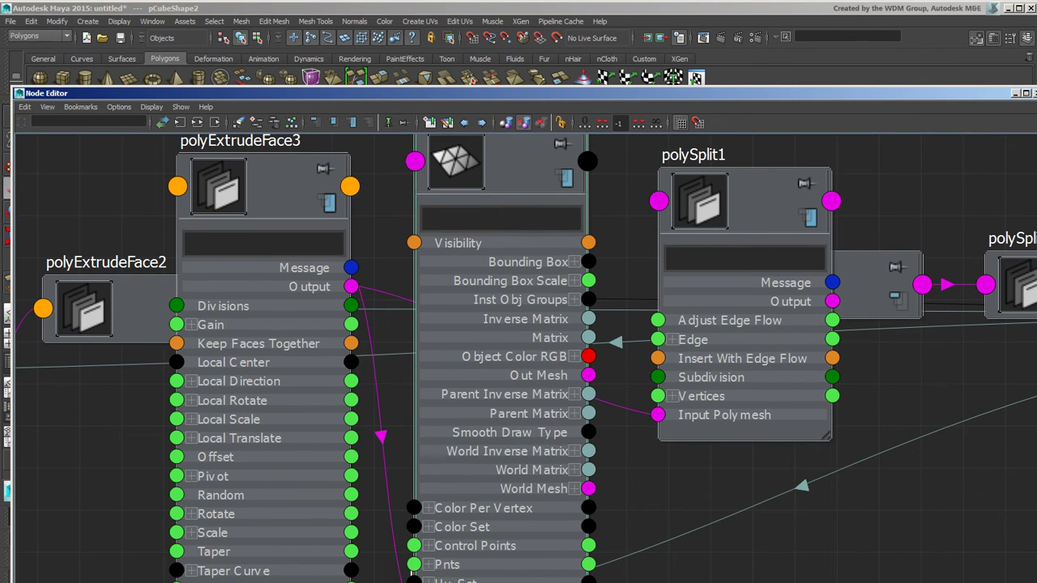
left_click_drag(417, 93, 1036, 367)
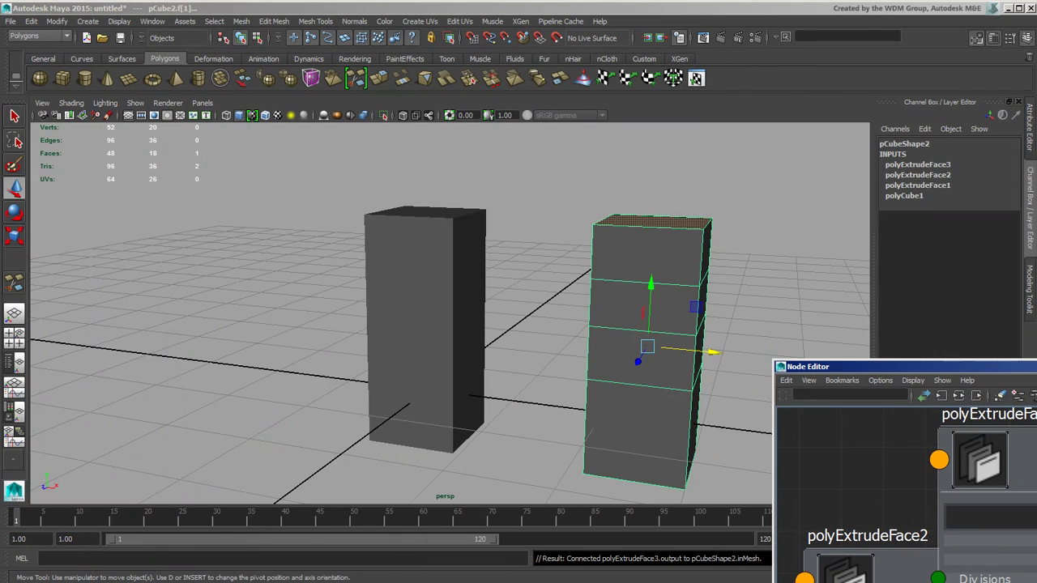
Compare the geometry and construction history of the original column and the second cube
left_click(429, 300)
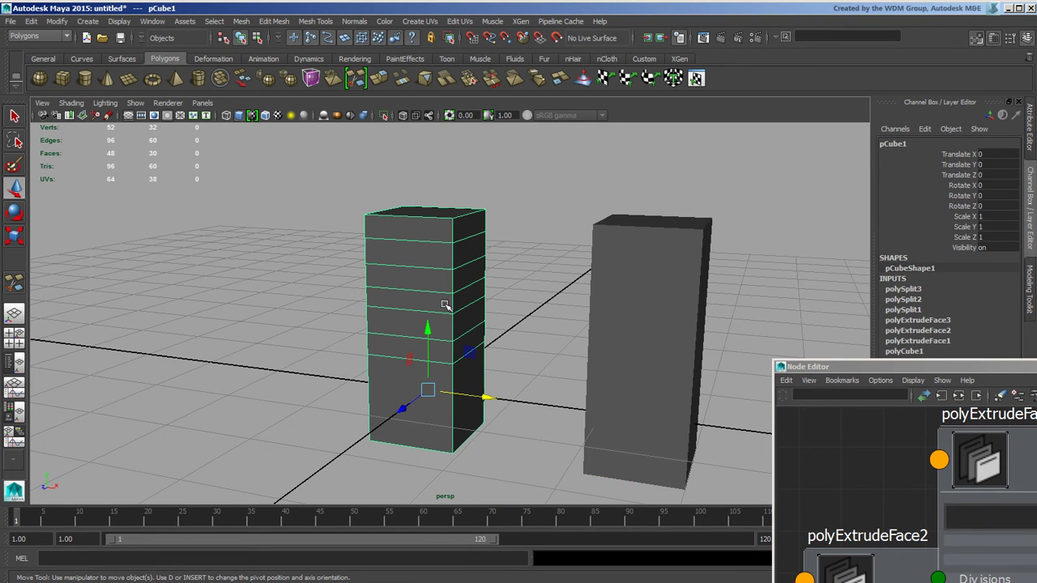
left_click(670, 316)
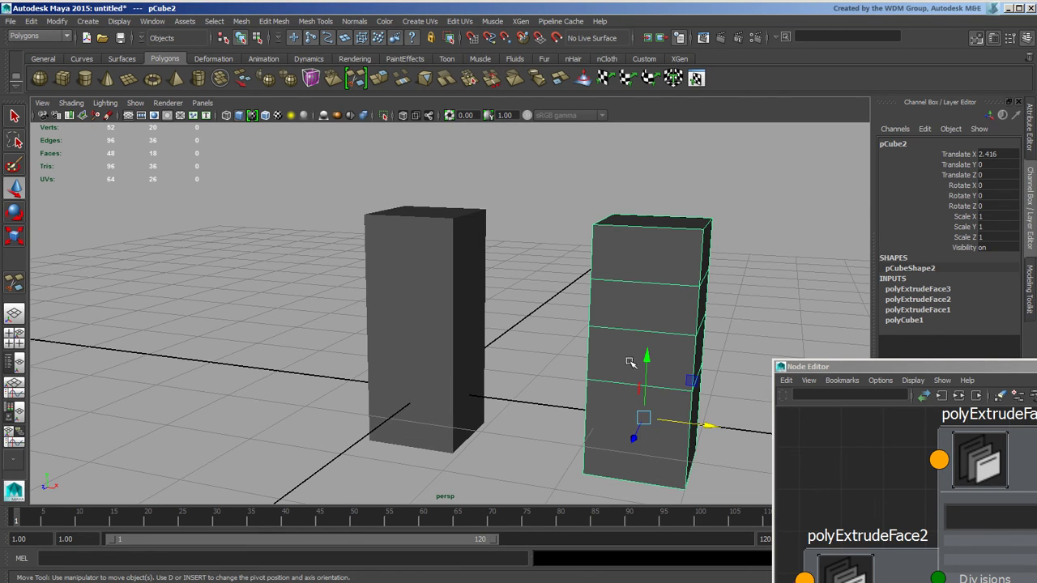
left_click_drag(883, 366, 837, 320)
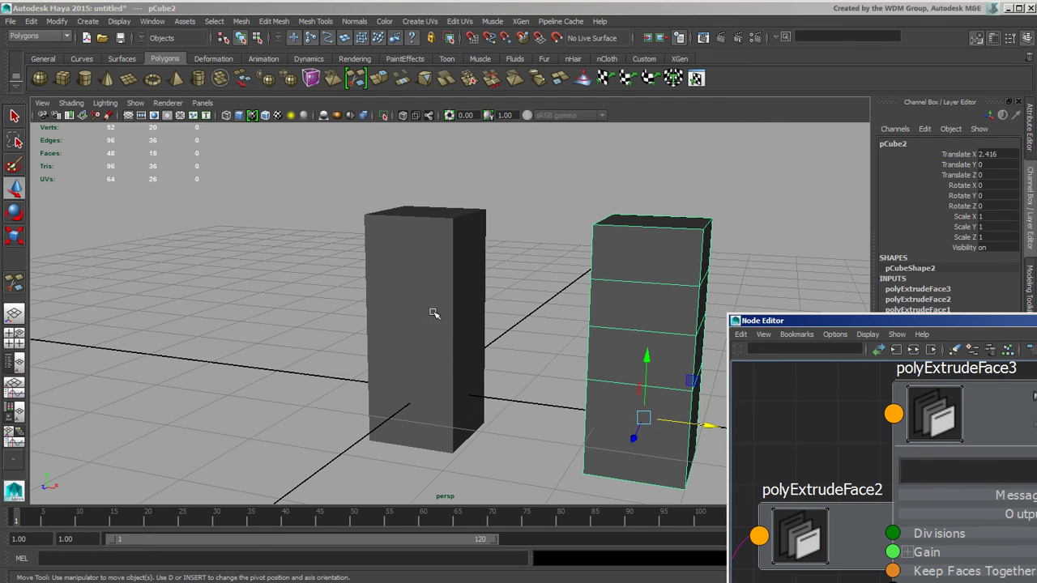
left_click(422, 269)
left_click(640, 307)
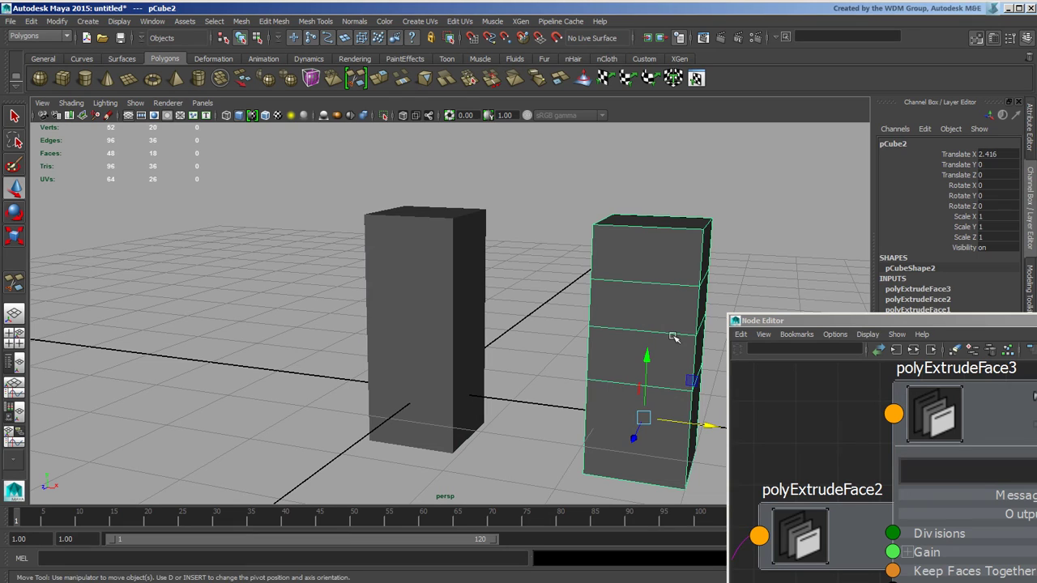
Bring the Node Editor back over the viewport and reposition pCubeShape2 between polyExtrudeFace3 and polySplit1
left_click_drag(953, 324, 240, 114)
left_click_drag(511, 181, 519, 216)
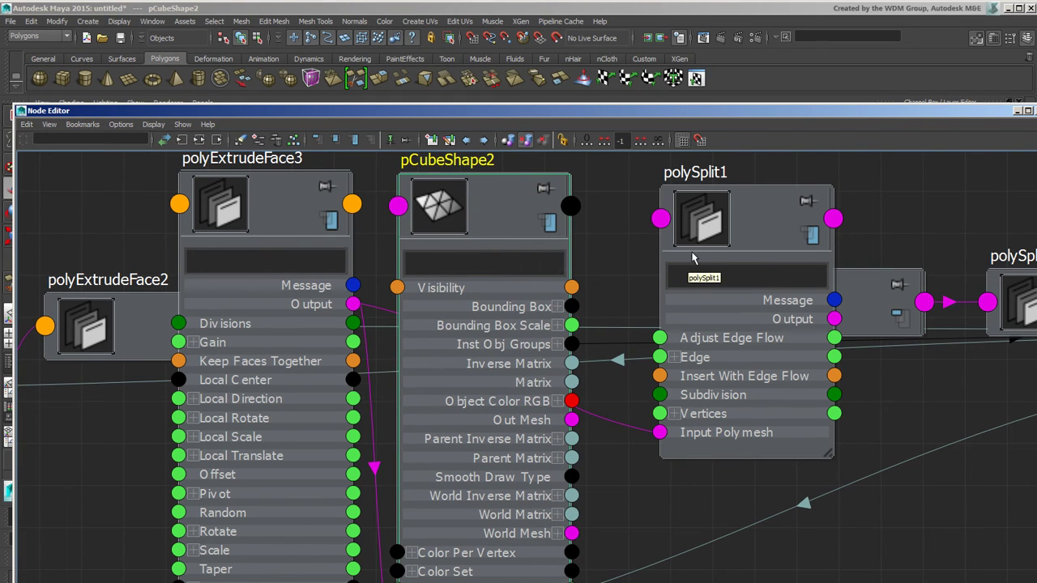
left_click_drag(505, 225, 485, 225)
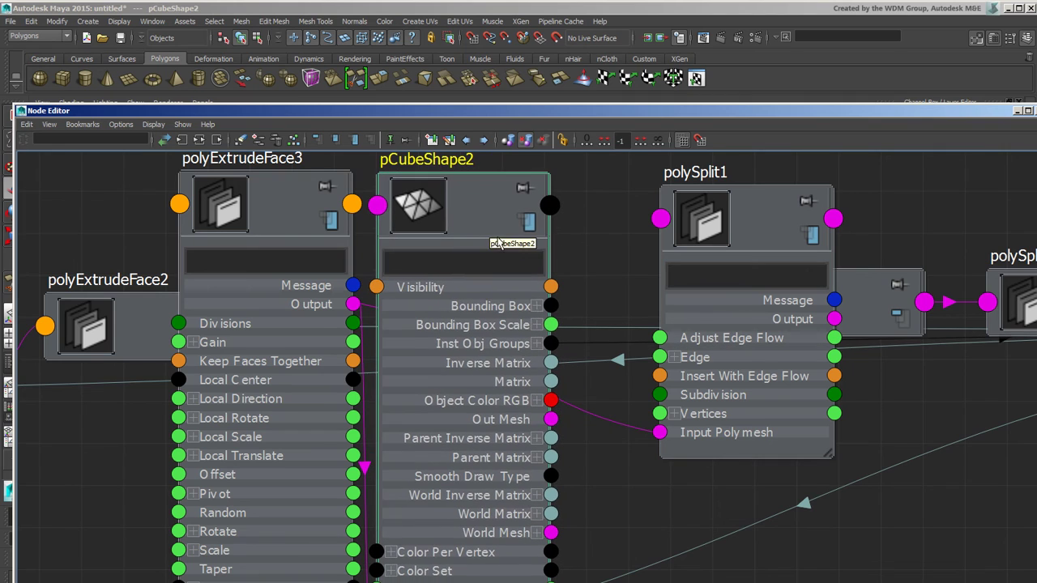